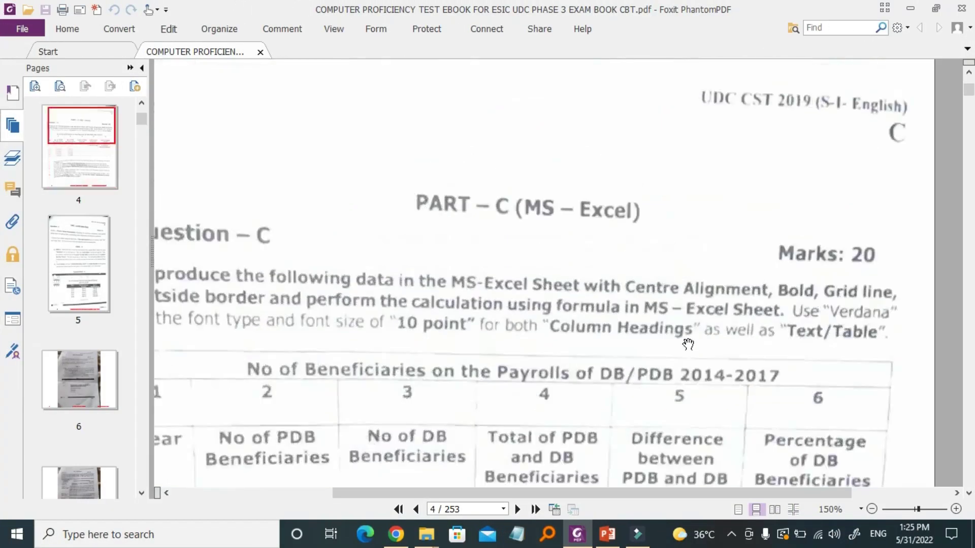
- Scroll the PDF to page 9's Slide - 2 instructions and medical claims time-limit table
scroll(688, 344, "up", 10)
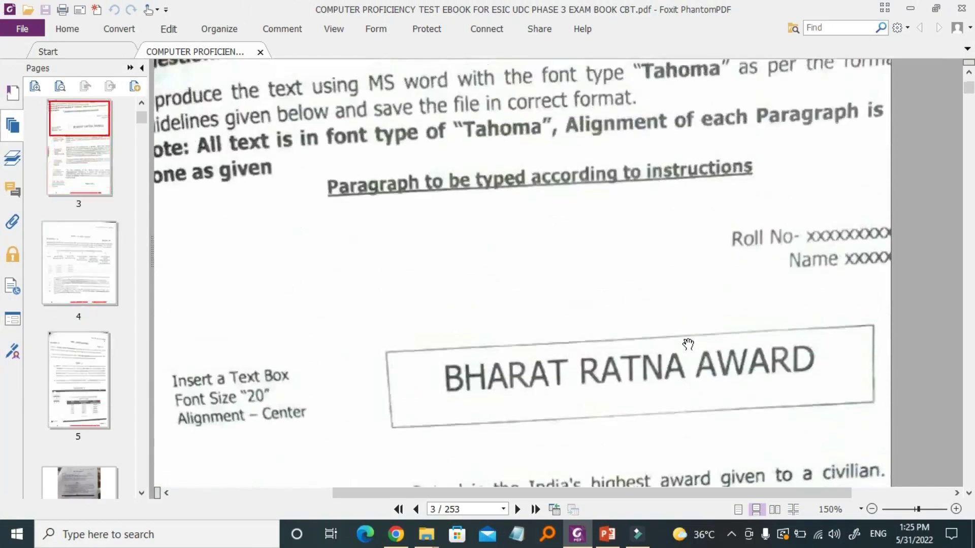
scroll(688, 342, "up", 15)
scroll(689, 335, "up", 5)
scroll(516, 323, "down", 5)
scroll(515, 325, "down", 5)
scroll(515, 327, "down", 7)
scroll(515, 329, "down", 8)
scroll(516, 329, "down", 7)
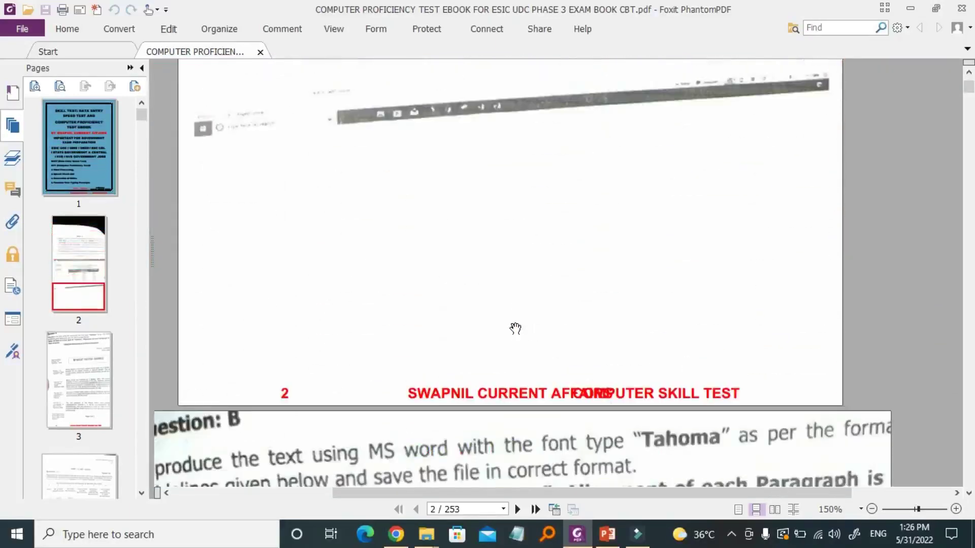
scroll(515, 329, "down", 7)
scroll(516, 329, "down", 7)
scroll(515, 329, "down", 7)
scroll(515, 329, "down", 7)
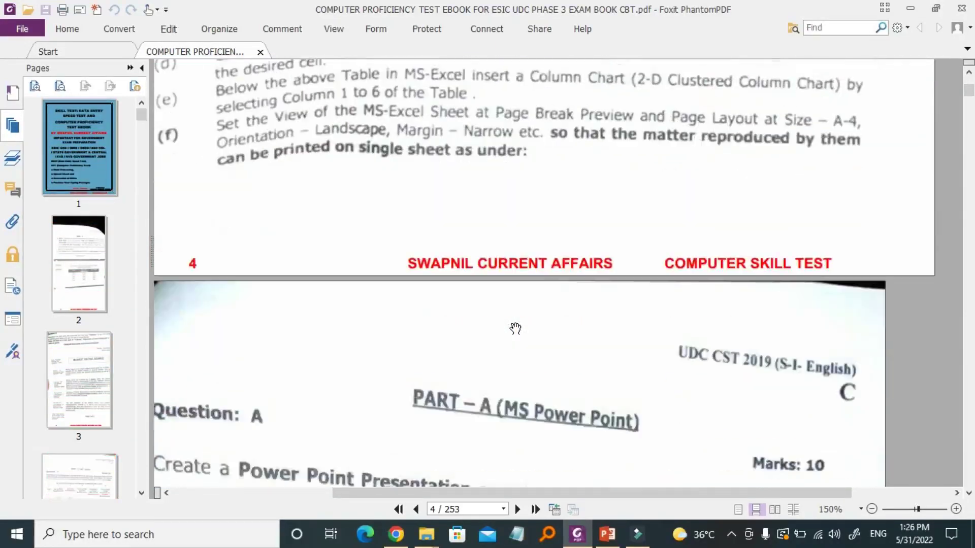
scroll(515, 329, "down", 5)
scroll(516, 329, "down", 4)
scroll(515, 329, "down", 3)
scroll(516, 329, "down", 5)
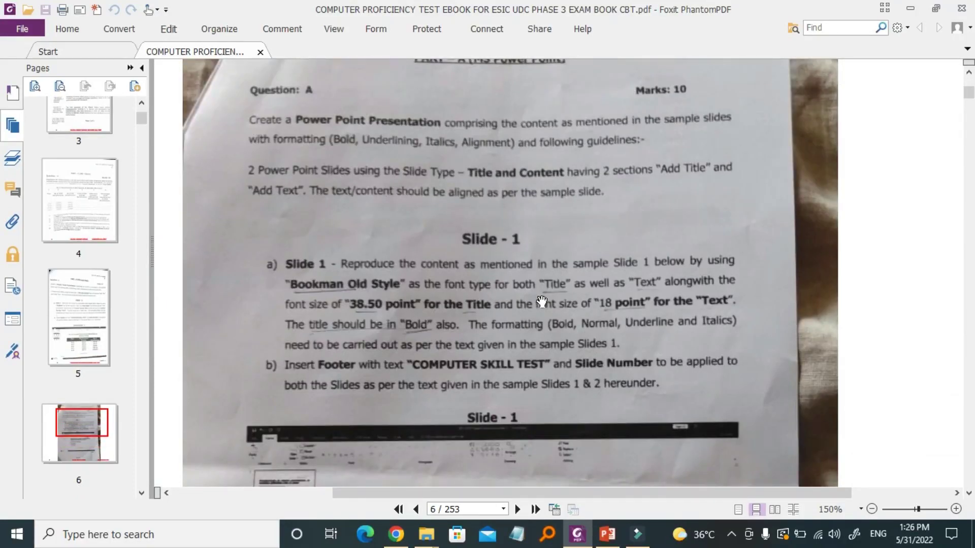
scroll(492, 371, "down", 5)
scroll(492, 371, "down", 3)
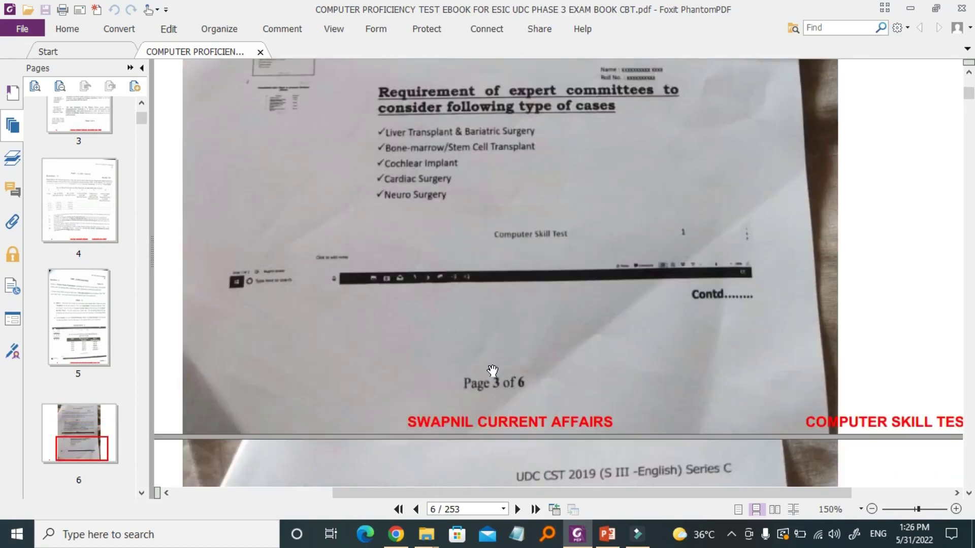
scroll(492, 370, "down", 7)
scroll(492, 371, "down", 5)
scroll(492, 370, "down", 5)
scroll(492, 371, "down", 7)
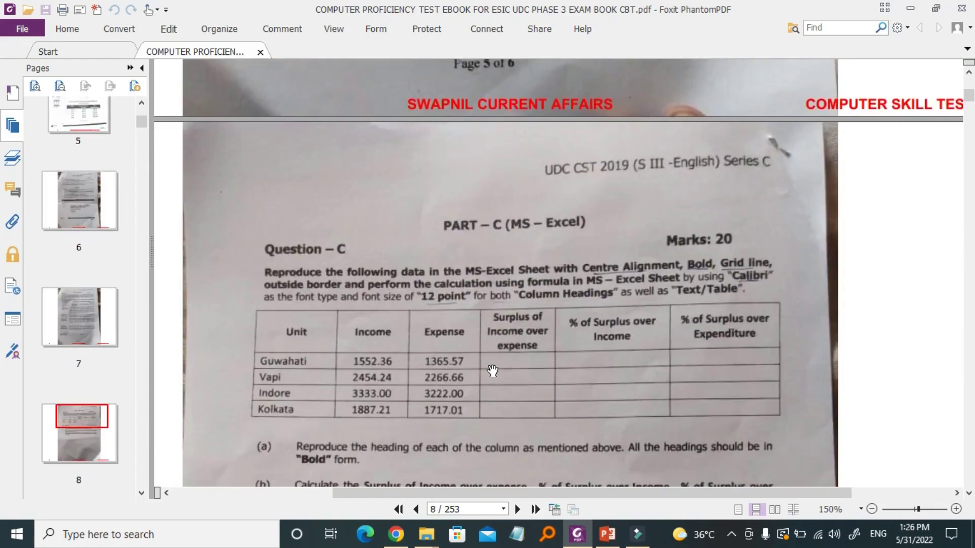
scroll(492, 371, "down", 4)
scroll(492, 371, "down", 2)
scroll(492, 370, "down", 5)
scroll(492, 371, "down", 7)
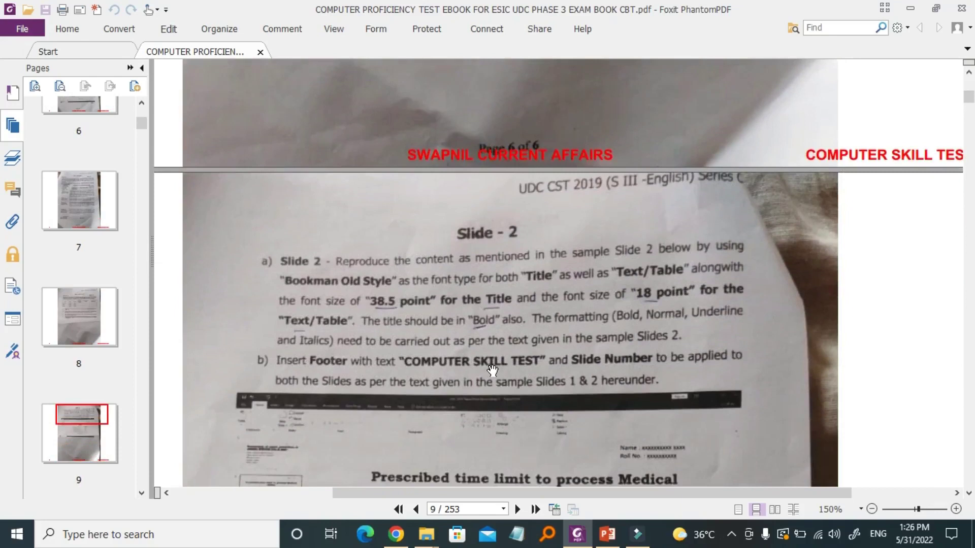
scroll(492, 370, "down", 7)
scroll(492, 370, "up", 3)
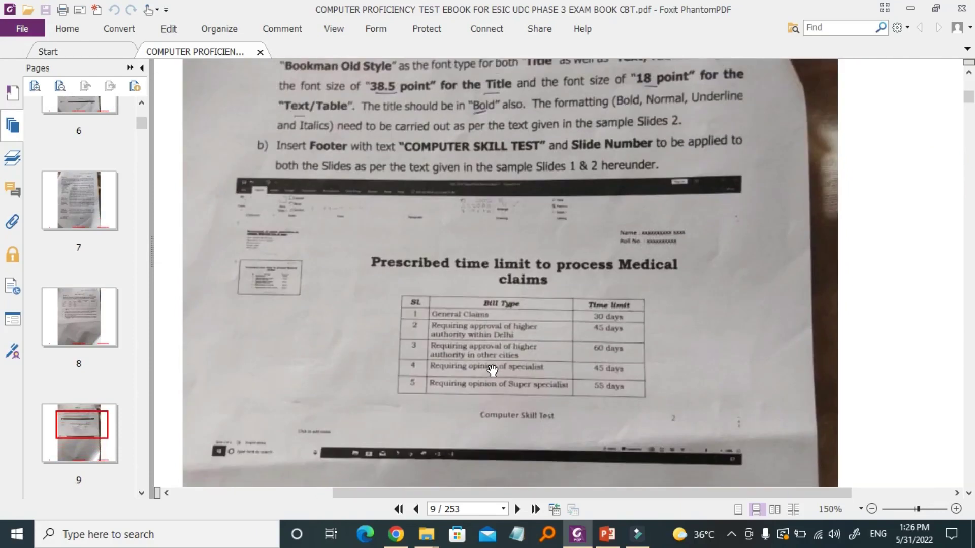
scroll(492, 370, "up", 1)
scroll(492, 371, "up", 2)
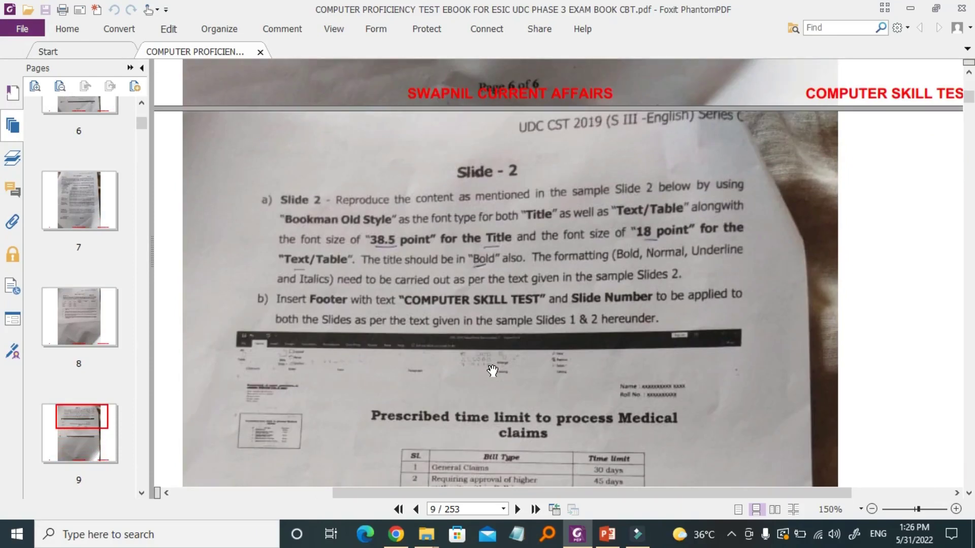
scroll(492, 370, "down", 3)
scroll(492, 370, "up", 2)
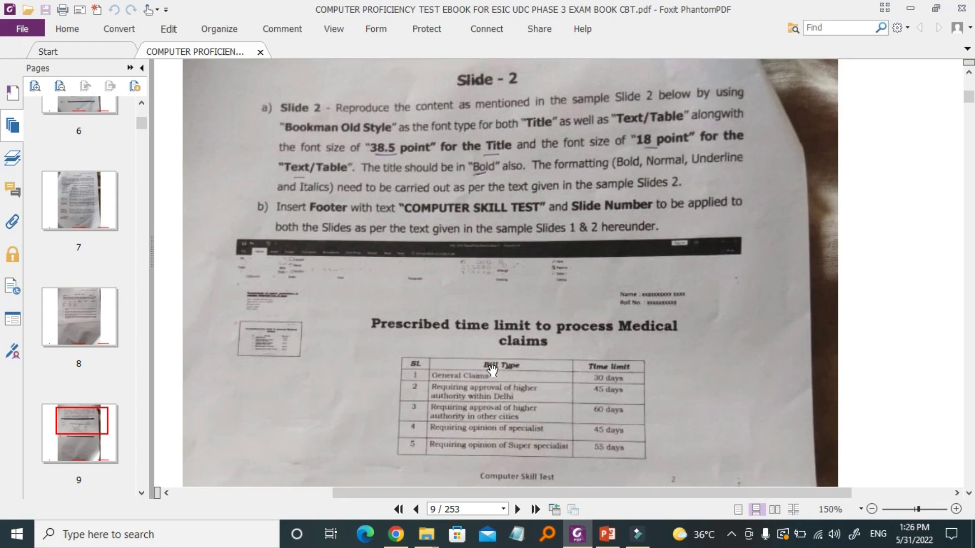
scroll(492, 371, "down", 2)
scroll(492, 370, "down", 1)
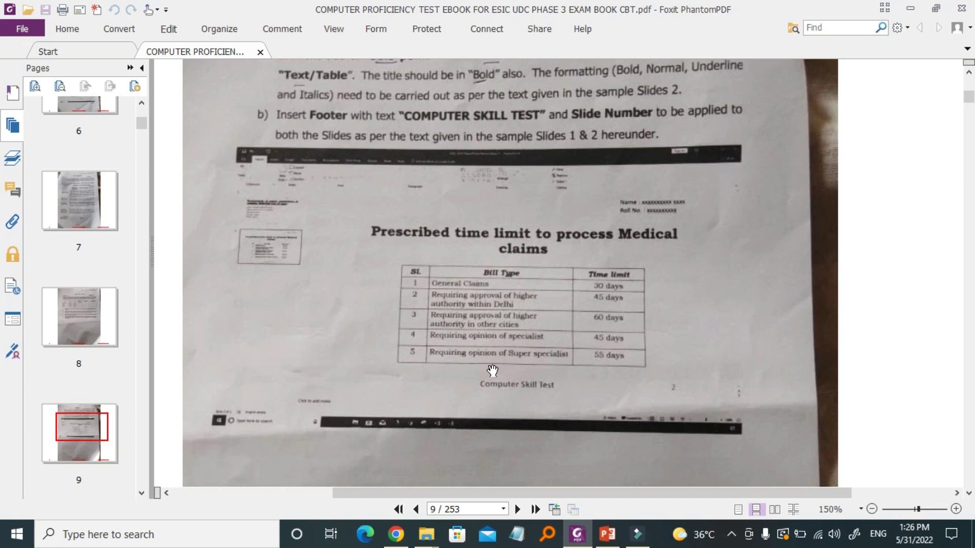
scroll(492, 371, "up", 3)
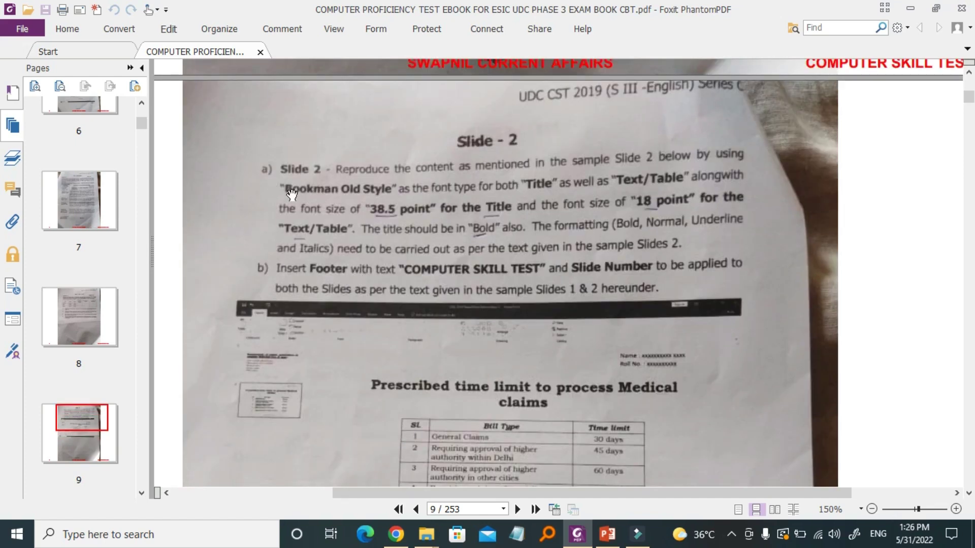
scroll(515, 313, "down", 3)
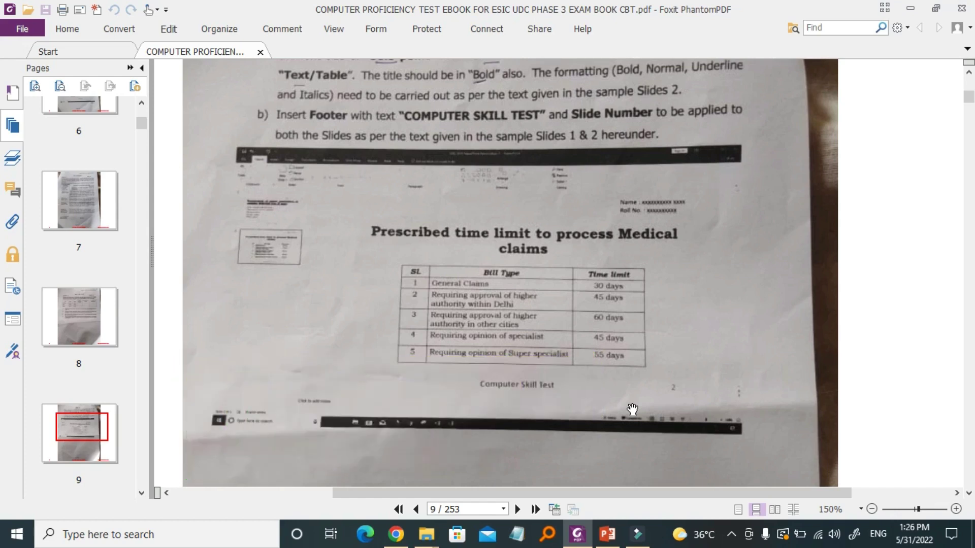
- In PowerPoint, review slides 3 and 6, then delete the extra slide after slide 6
left_click(615, 538)
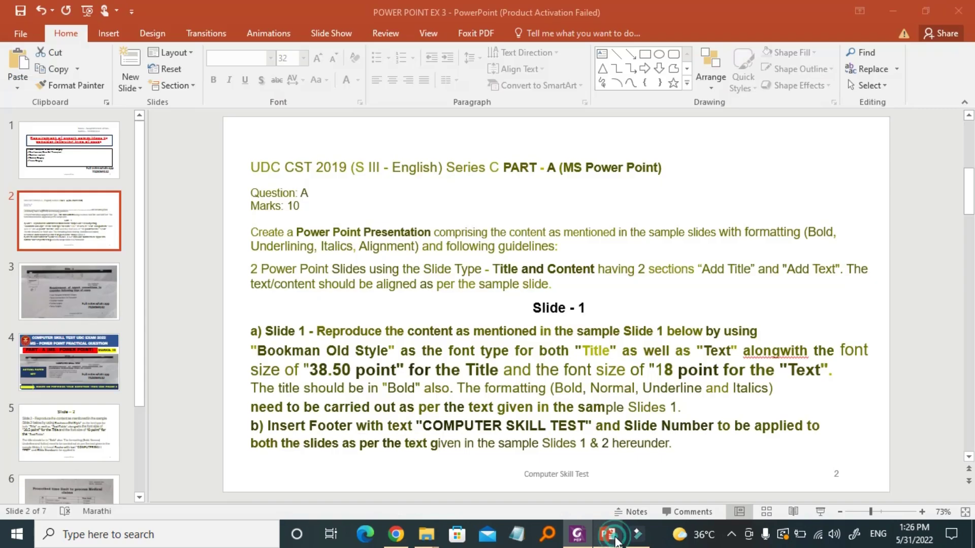
scroll(74, 416, "down", 1)
scroll(74, 416, "up", 1)
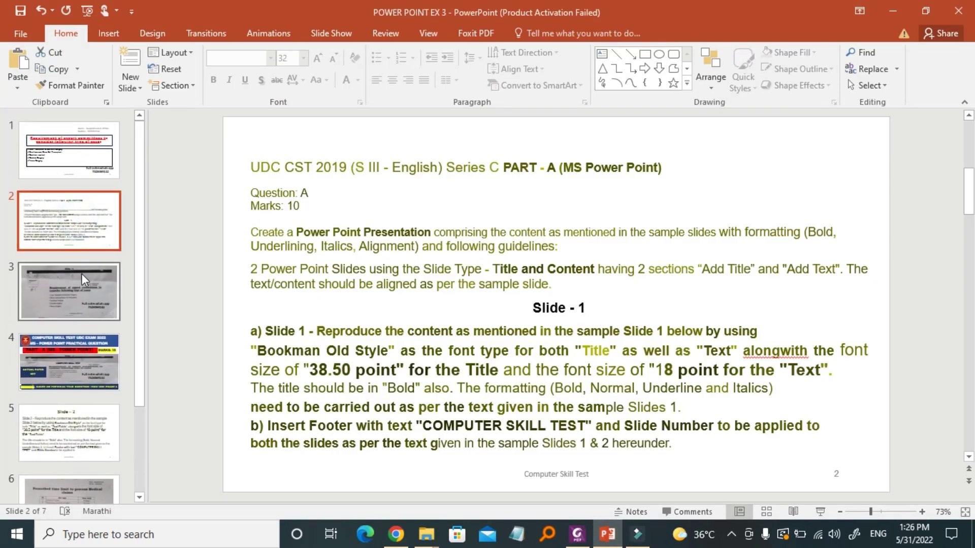
left_click(81, 278)
scroll(82, 300, "down", 1)
scroll(81, 300, "down", 1)
scroll(86, 386, "up", 1)
left_click(88, 464)
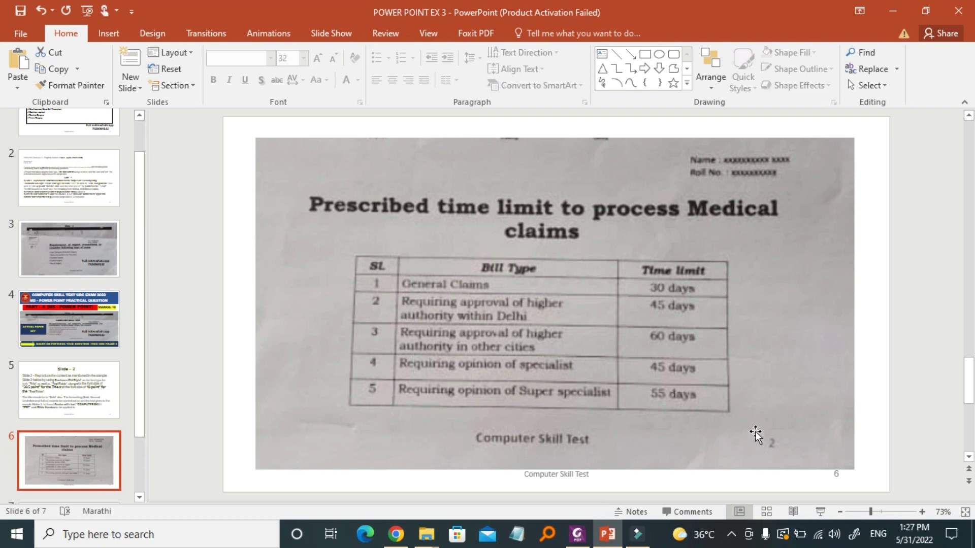
key("Delete")
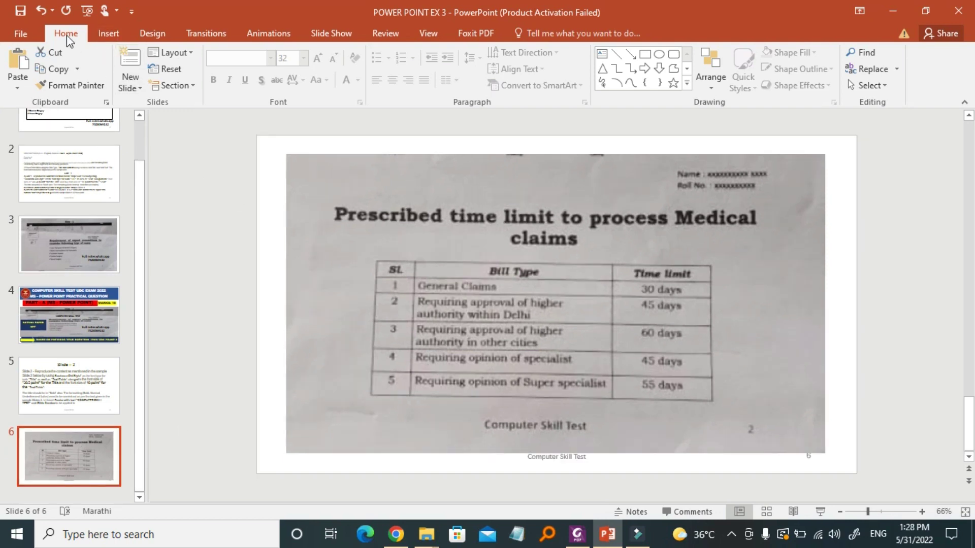
- Add a new Title and Content slide 7, checking slide 6's reference table image
left_click(137, 90)
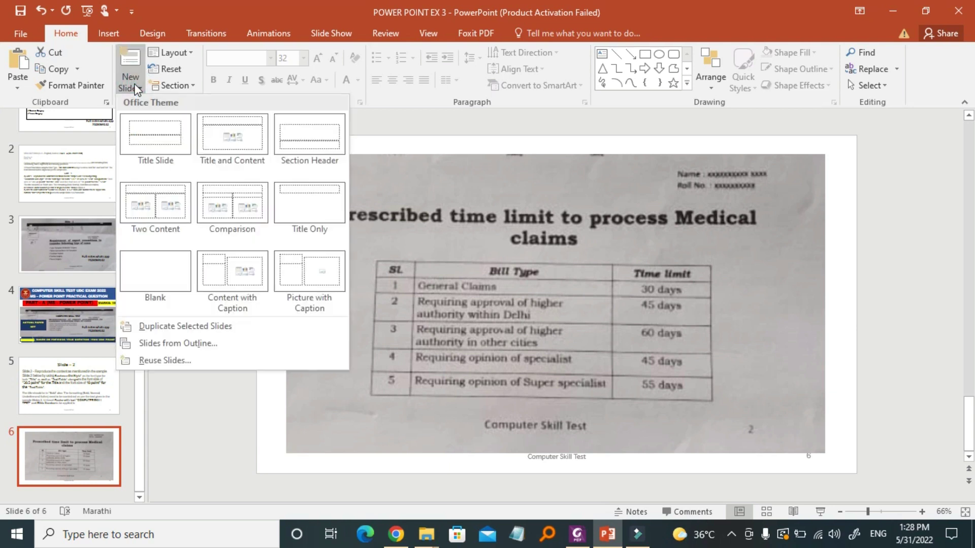
left_click(241, 145)
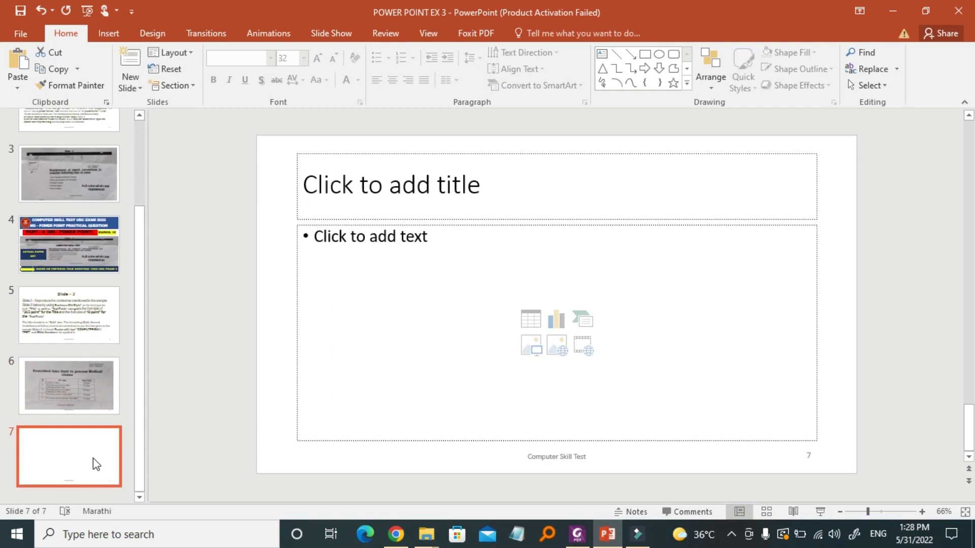
left_click(69, 382)
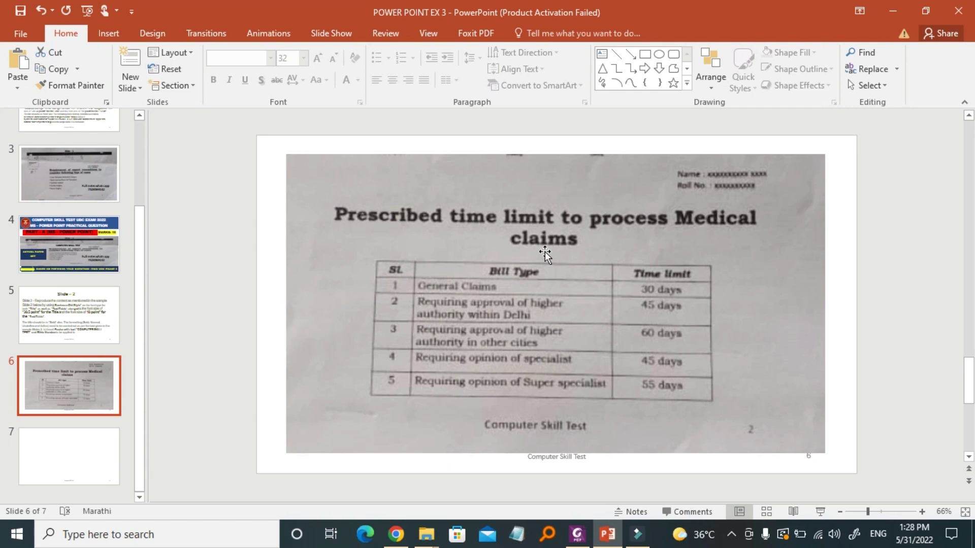
left_click(91, 460)
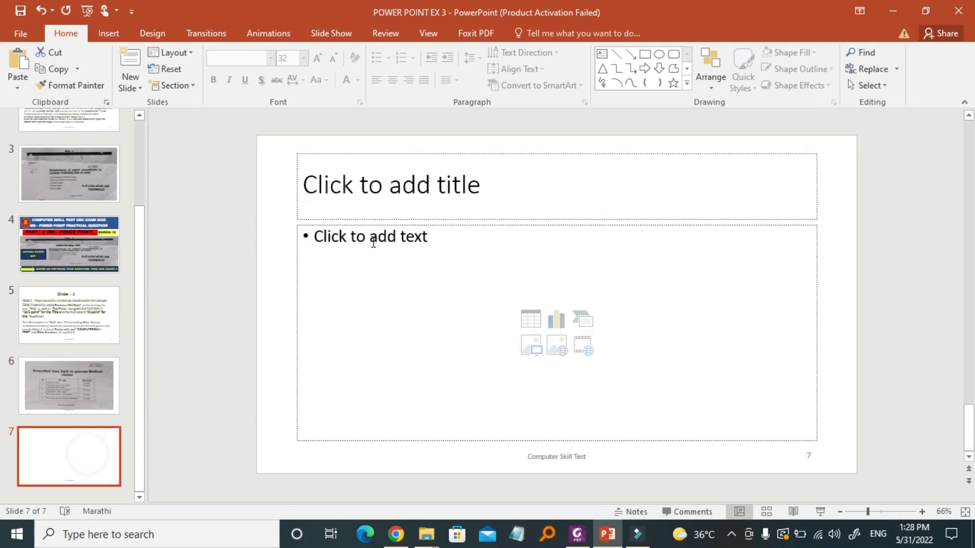
- Title slide 7 'Prescribed time limit to process Medical claims'
left_click(456, 203)
type("Prescribed time limit to process Medical claims")
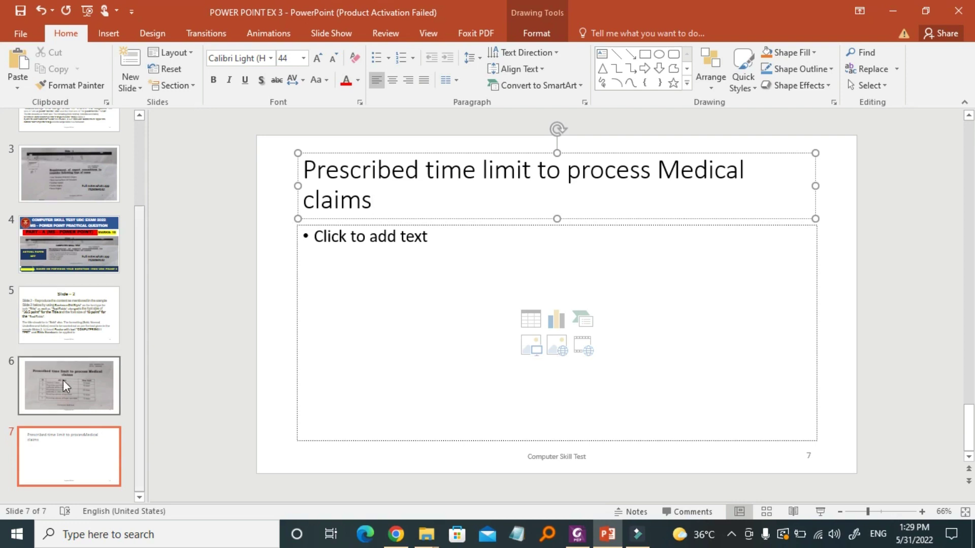
left_click(63, 380)
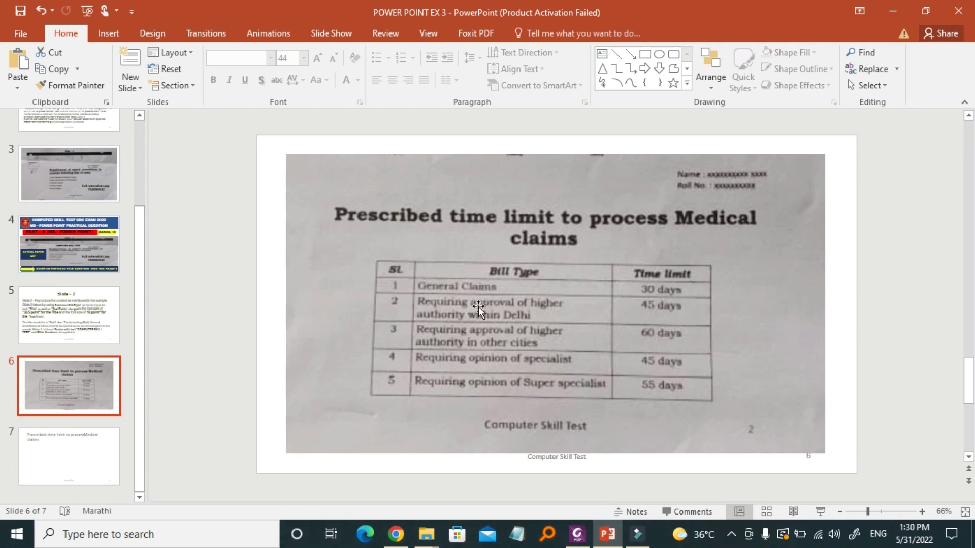
left_click(96, 452)
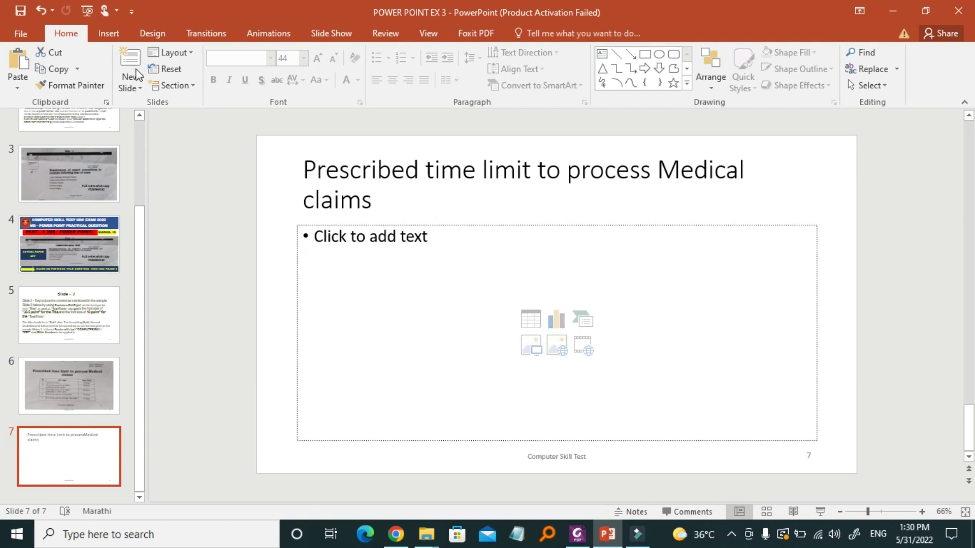
- Insert a 3-column by 6-row table on slide 7 from the Insert tab
left_click(133, 87)
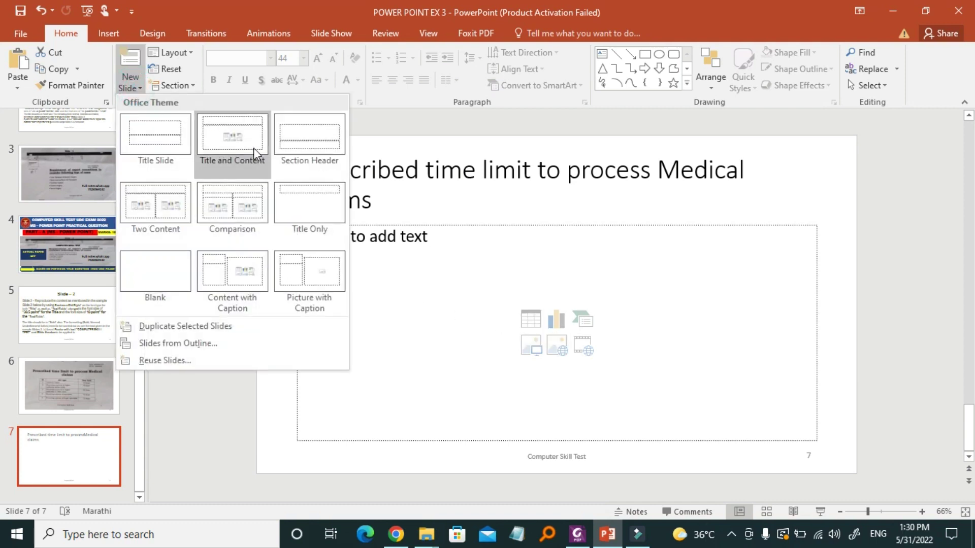
left_click(414, 325)
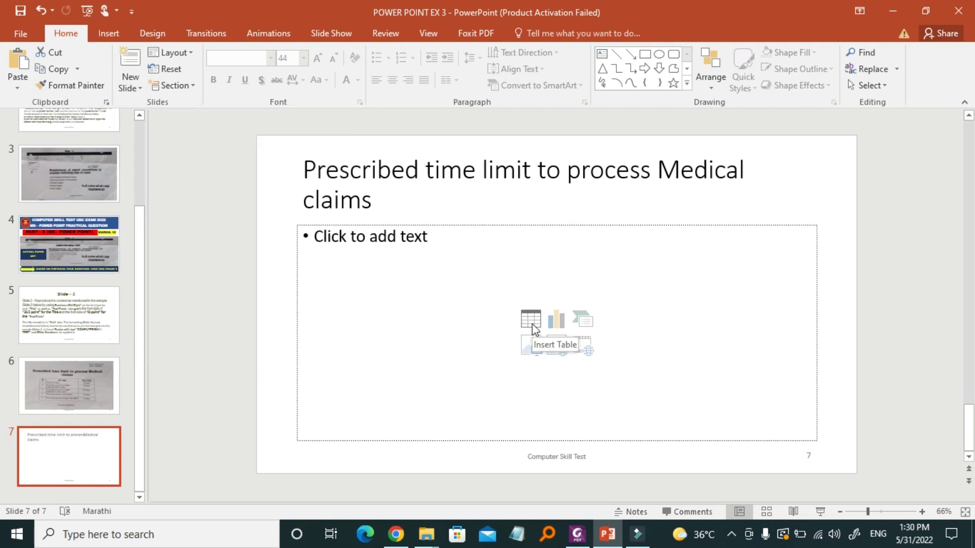
left_click(117, 38)
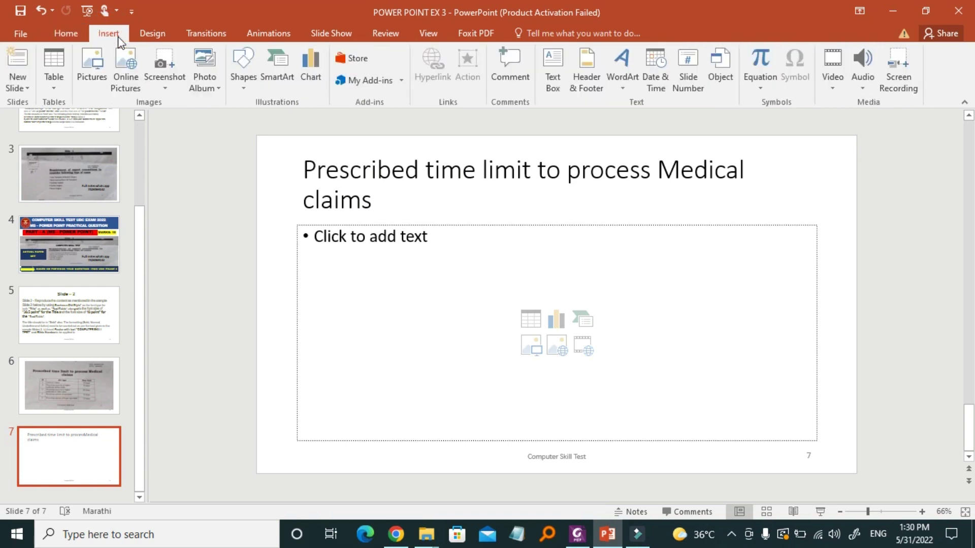
left_click(55, 86)
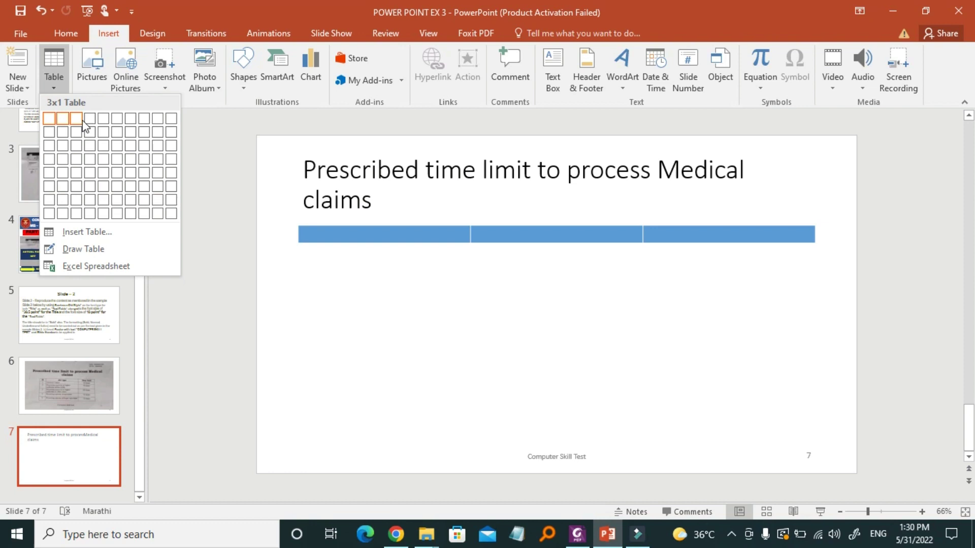
left_click(77, 182)
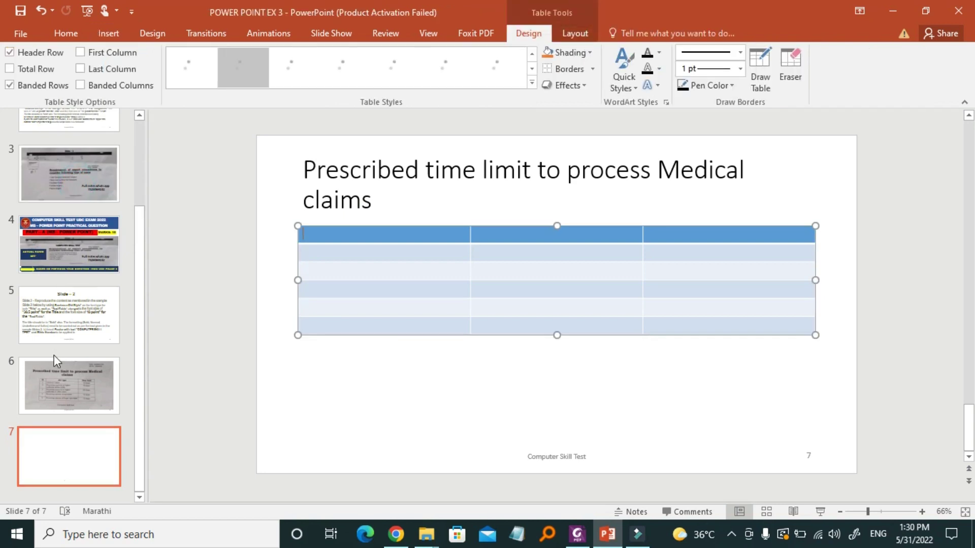
- Move the table lower and apply the No Style, Table Grid style
left_click_drag(410, 336, 410, 384)
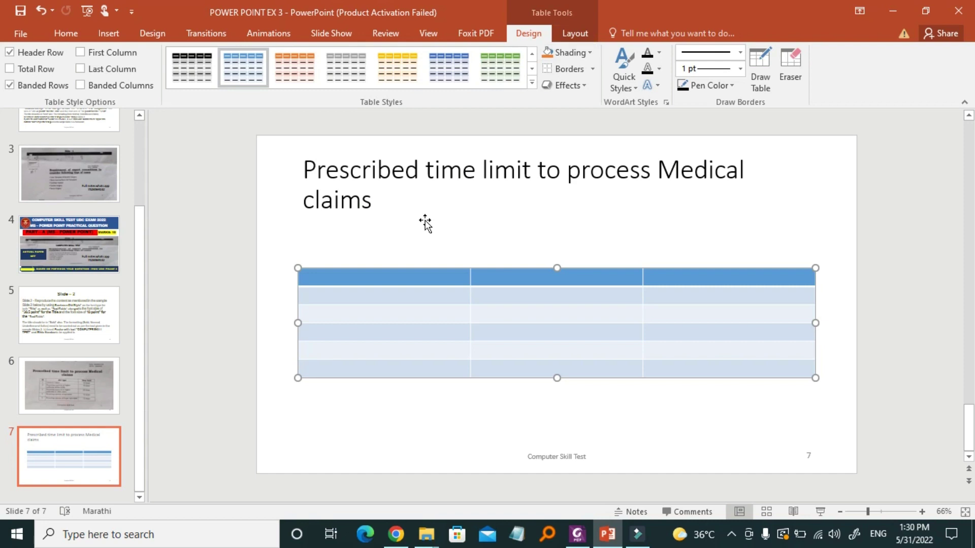
left_click(830, 424)
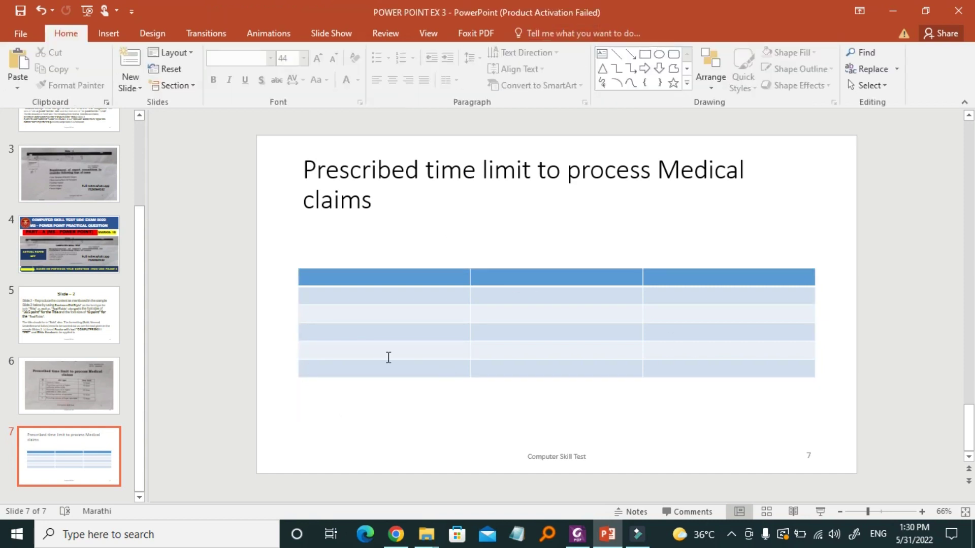
left_click(431, 288)
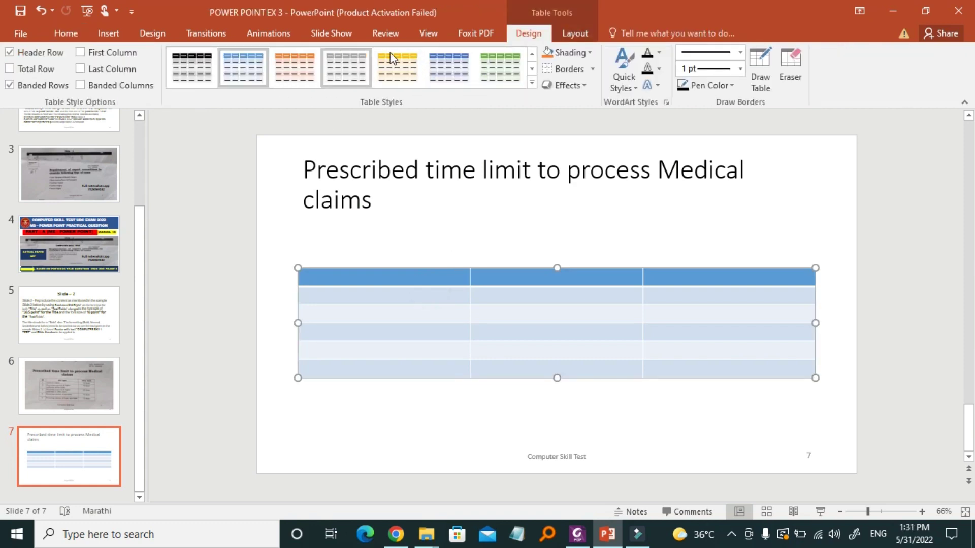
left_click(532, 84)
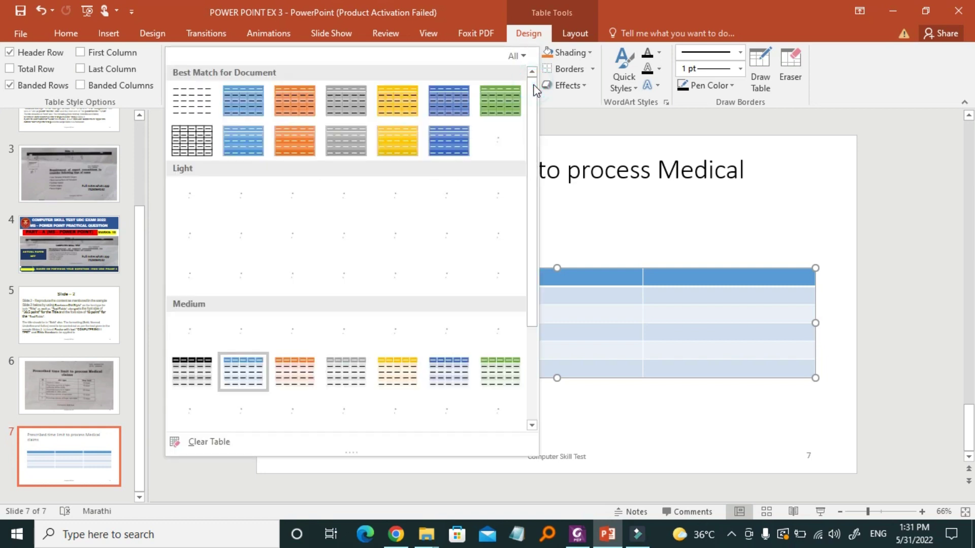
left_click(200, 142)
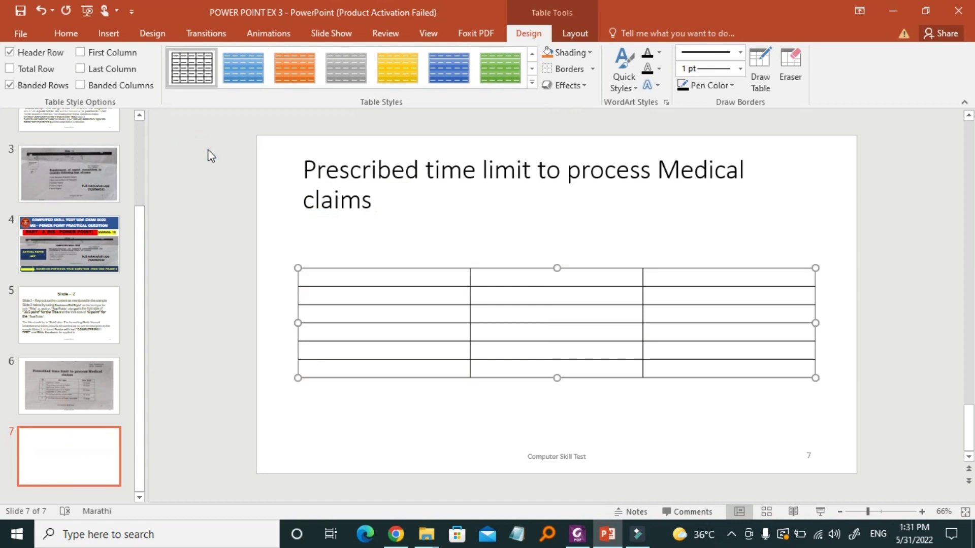
- Compare slide 7 against the sample table on slide 6
left_click(75, 377)
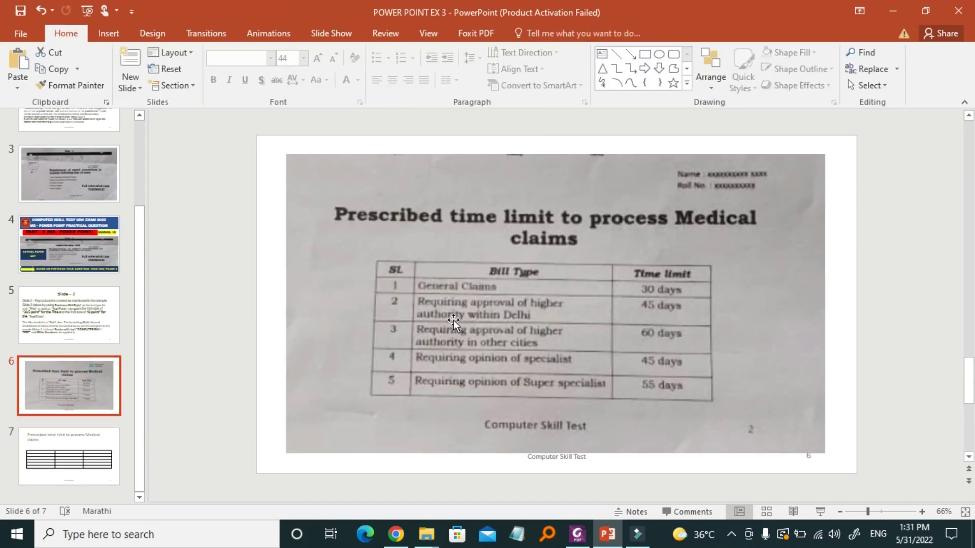
left_click(77, 446)
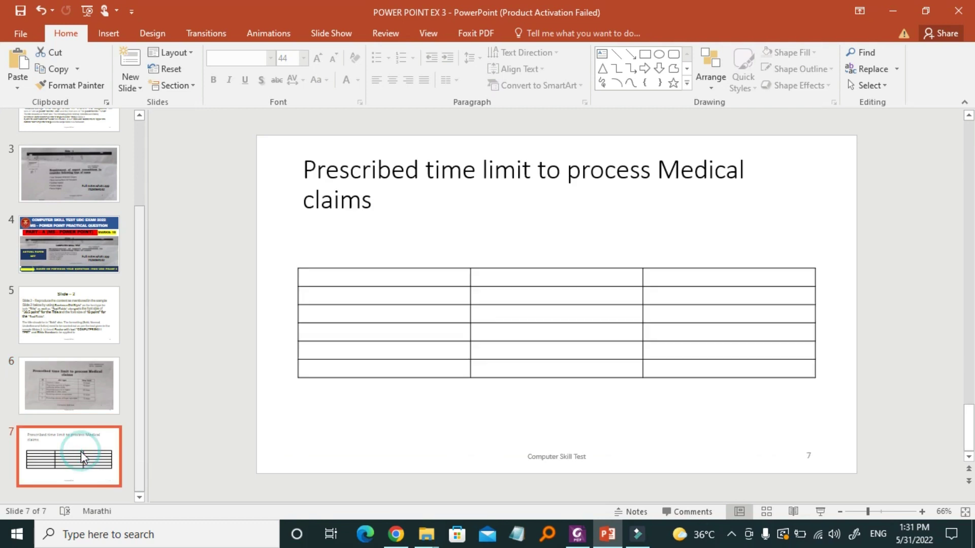
left_click(76, 378)
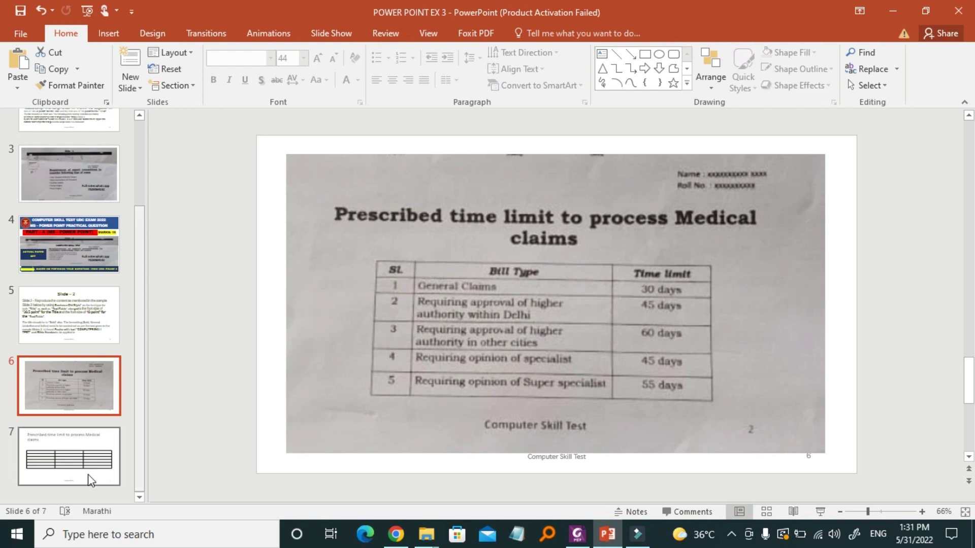
- Type the headers 'Bill Type' and 'Time limit' and SL numbers 1 and 2
left_click(78, 437)
left_click(487, 278)
type("Bill Type")
key("Tab")
type("Time limit")
key("Tab")
type("1")
key("Down")
type("2")
- Enter Bill Type rows: General Claims, higher authority approval, specialist and Super specialist opinions
key("Down")
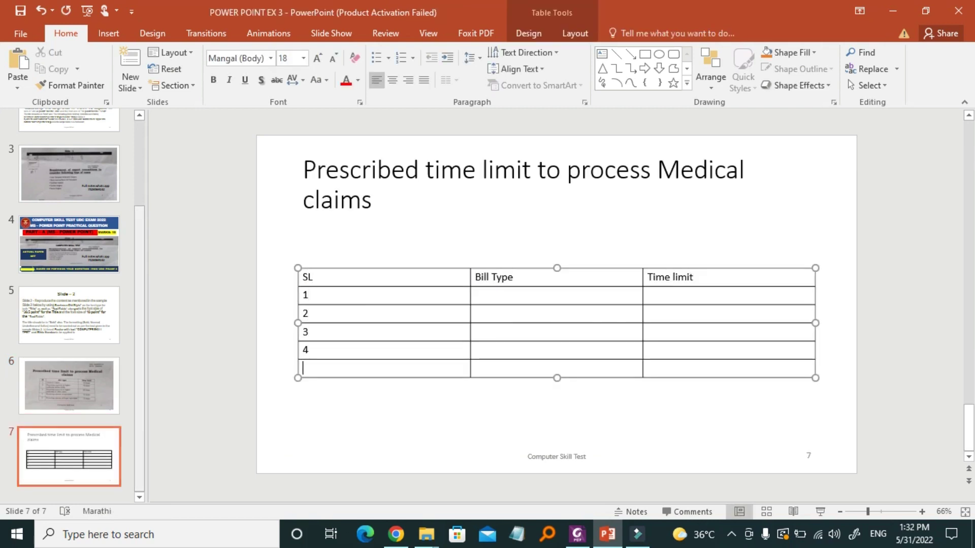
type("General Claims")
key("Down")
type("Requiring approval of higher au")
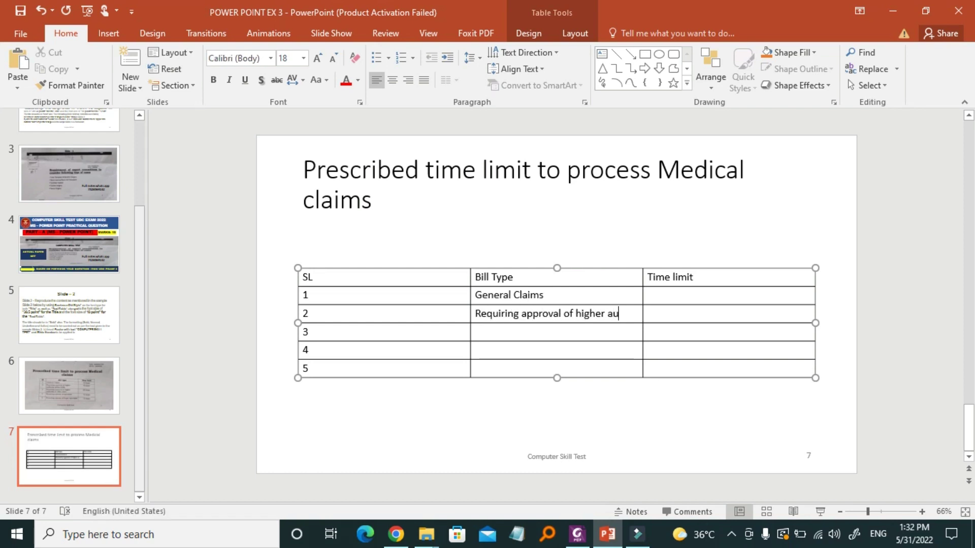
type("thority in other cities")
type("nion of specialist")
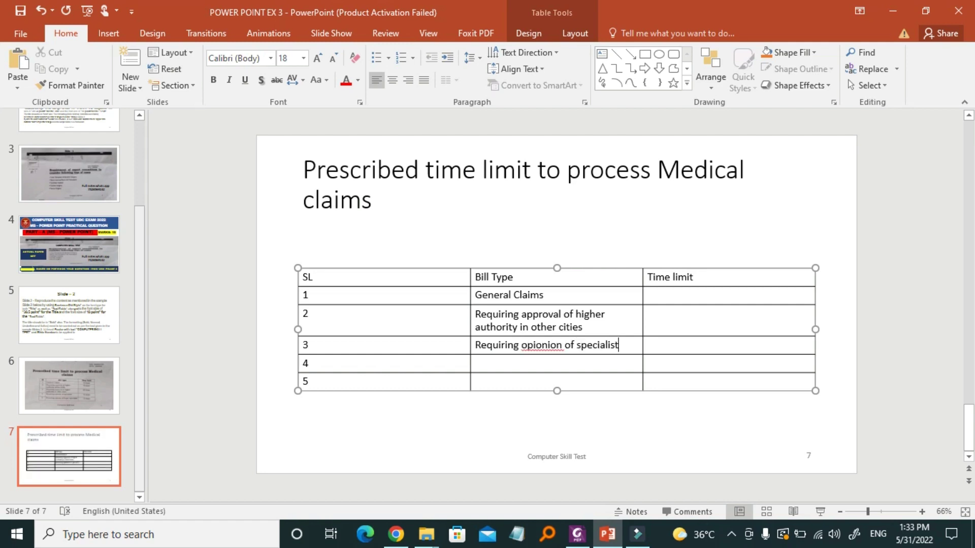
key("Down")
type("Requiring opinion o")
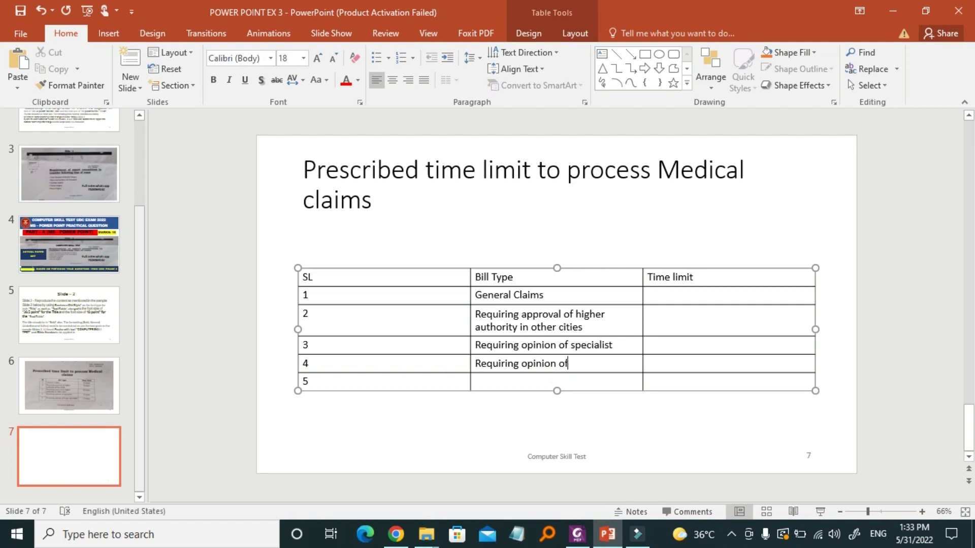
type("f Super specialist")
- Fill the Time limit cells with 30 days, 45 days and 60 days
left_click(711, 295)
type("30 days")
key("Down")
type("45 days")
key("Down")
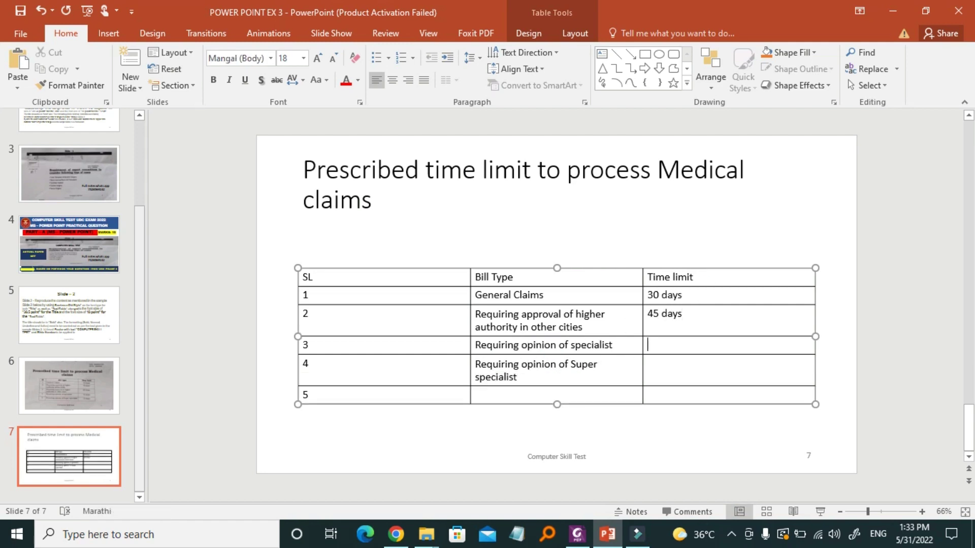
type("60 days")
key("Down")
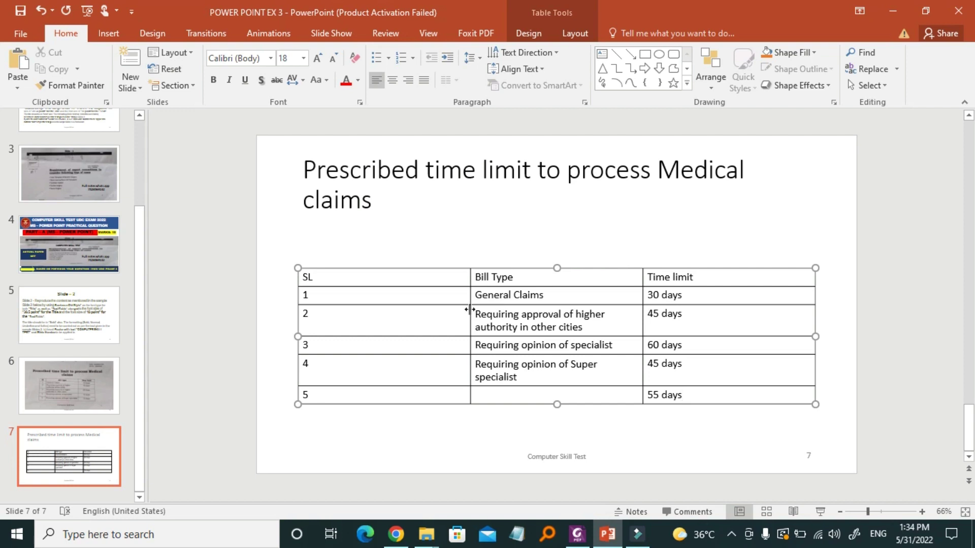
- Narrow the SL column and widen the Time limit column, then compare with slide 6
left_click_drag(470, 314, 345, 314)
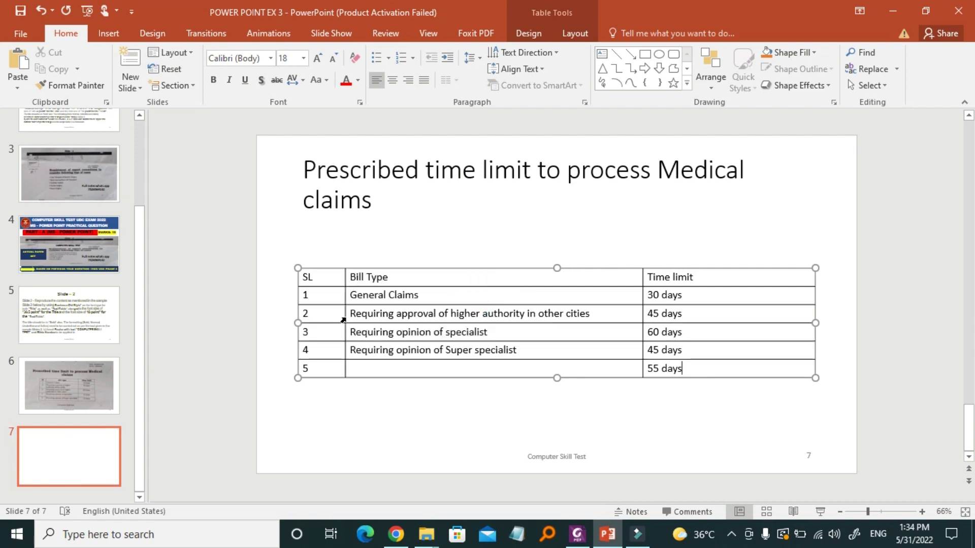
left_click_drag(641, 313, 553, 319)
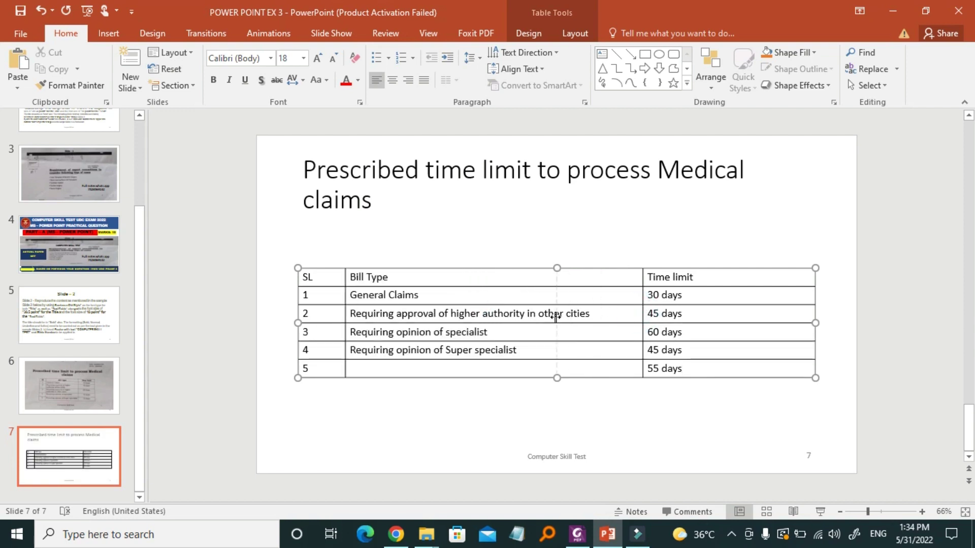
left_click(53, 398)
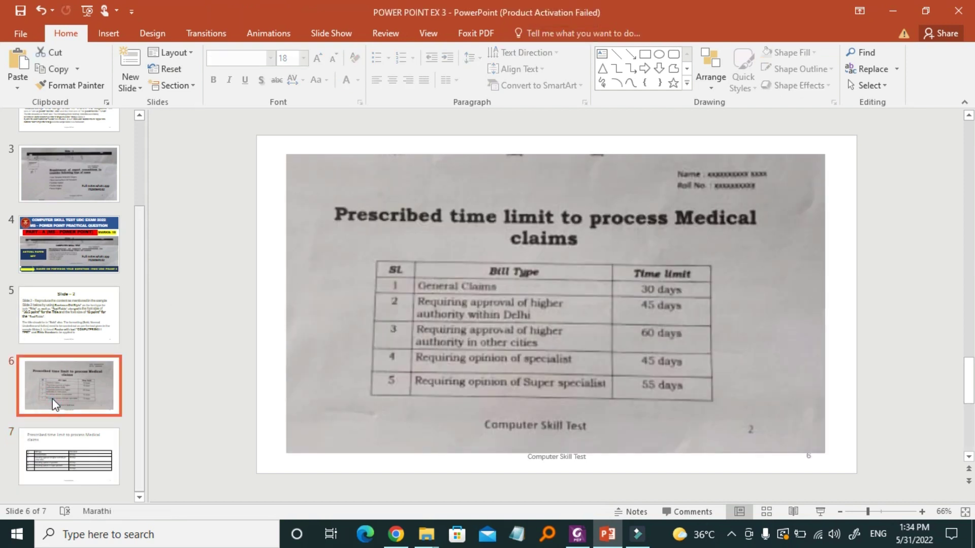
- Select the whole slide 7 title after checking slide 5's formatting instructions
left_click(68, 310)
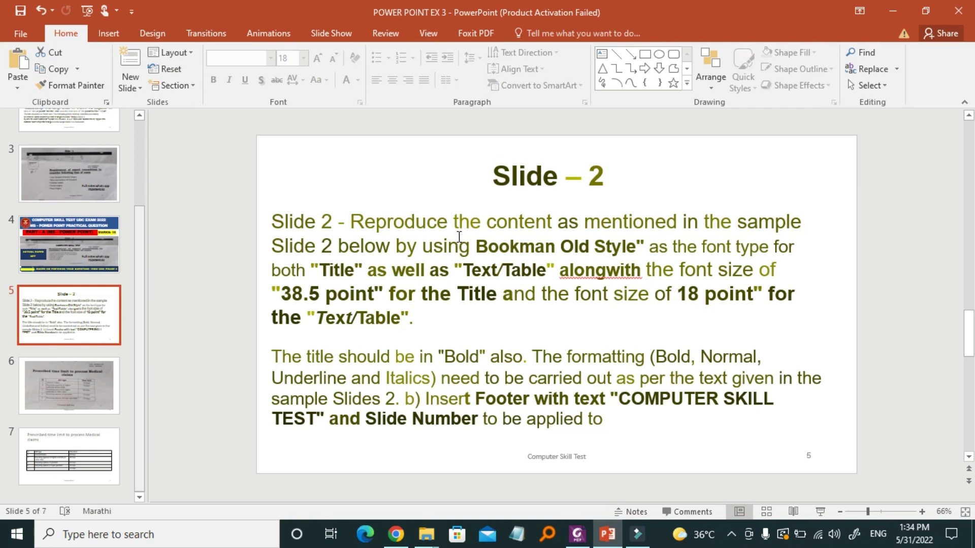
left_click(92, 450)
left_click(381, 176)
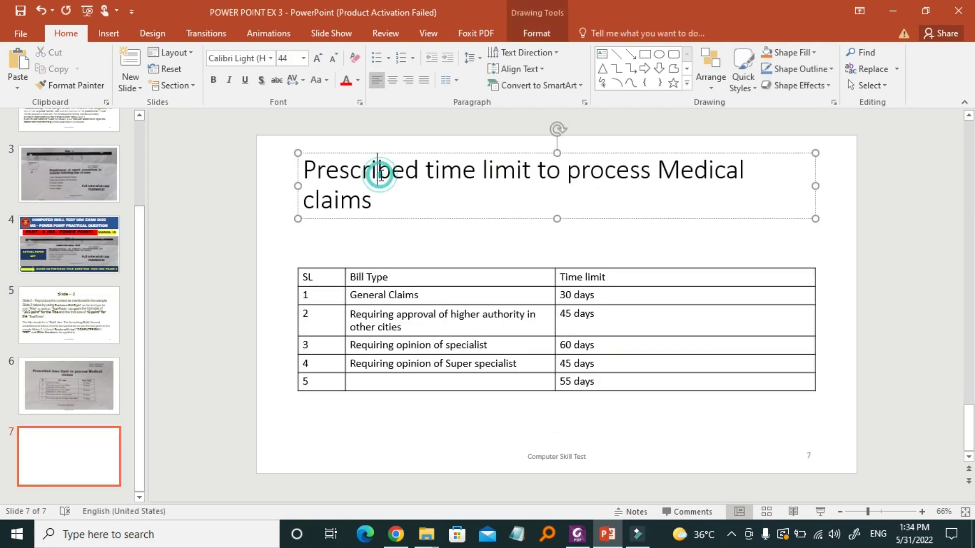
triple_click(380, 174)
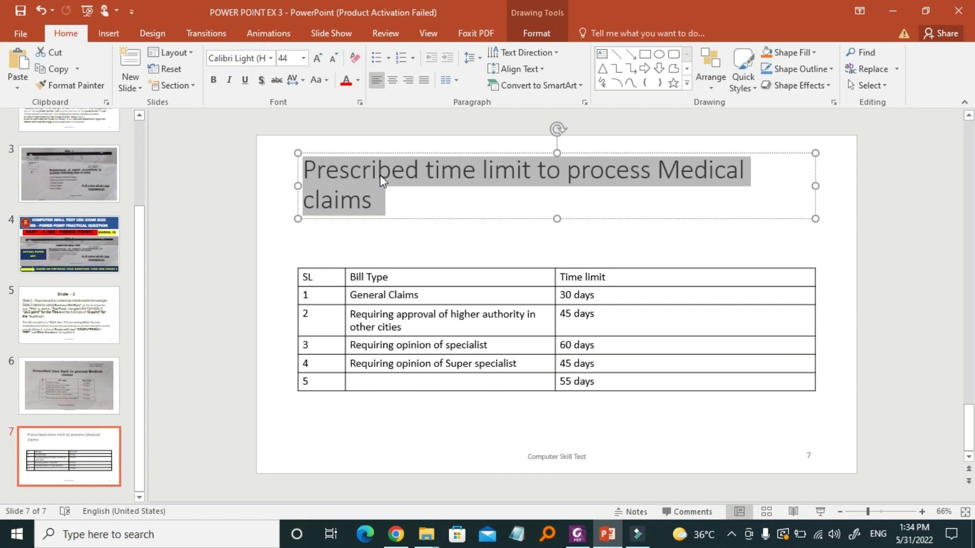
- Set the title font to Bookman Old Style and bring up slide 5's instructions
left_click(271, 58)
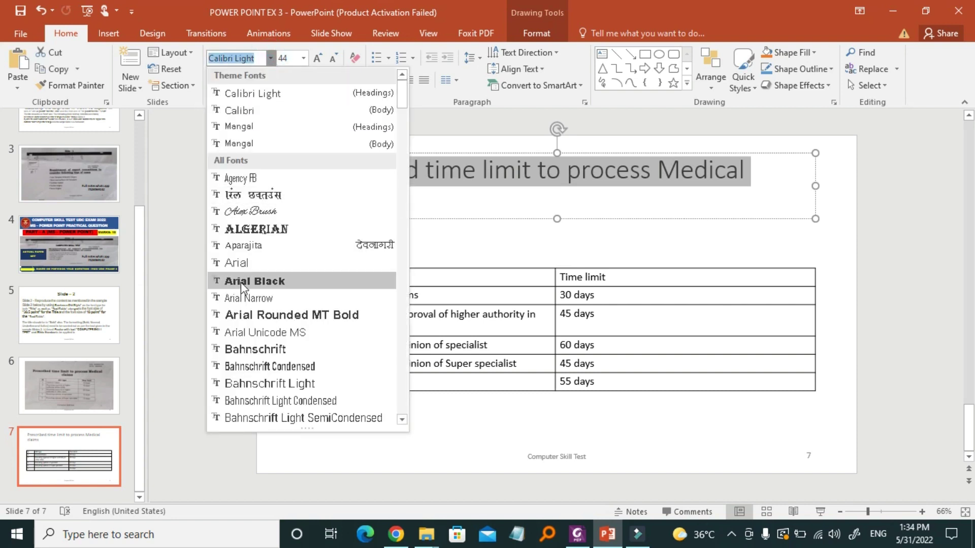
scroll(240, 286, "down", 3)
scroll(241, 286, "down", 2)
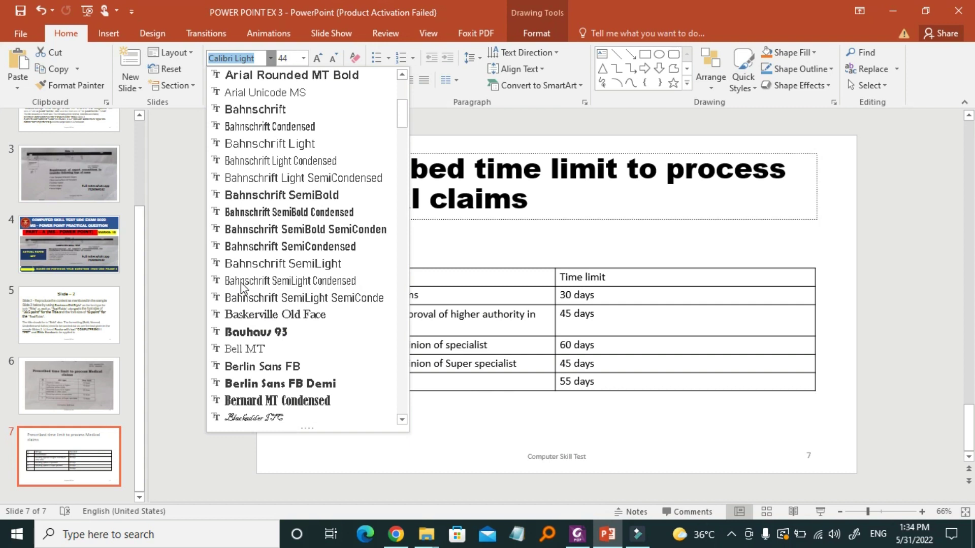
scroll(241, 284, "down", 1)
scroll(240, 284, "down", 1)
scroll(240, 285, "down", 1)
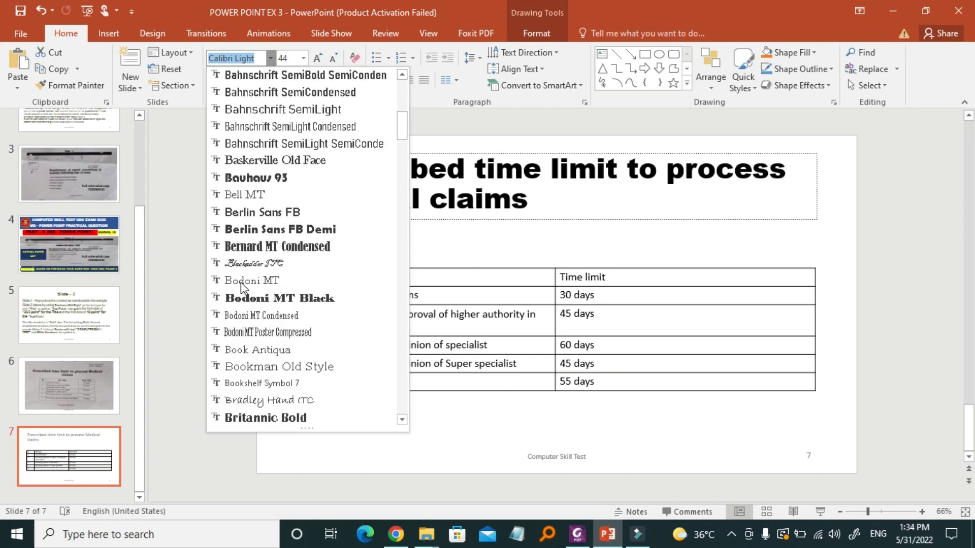
scroll(253, 330, "down", 1)
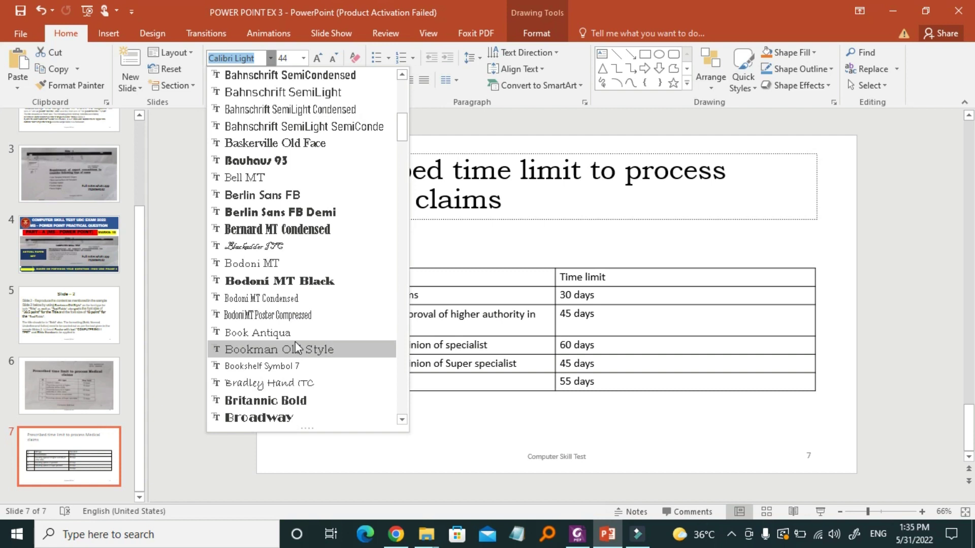
scroll(295, 342, "down", 2)
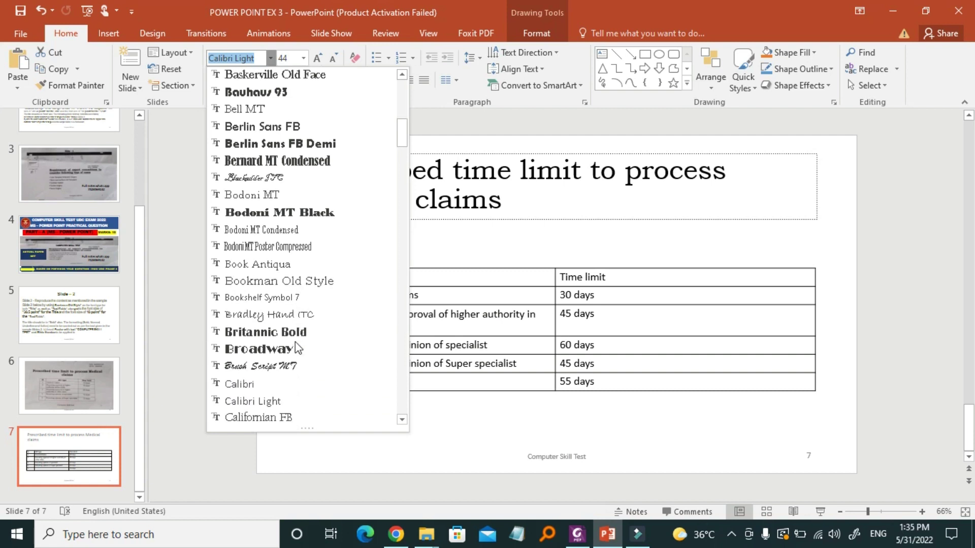
scroll(295, 342, "up", 1)
scroll(295, 342, "up", 1)
key("Escape")
left_click(90, 288)
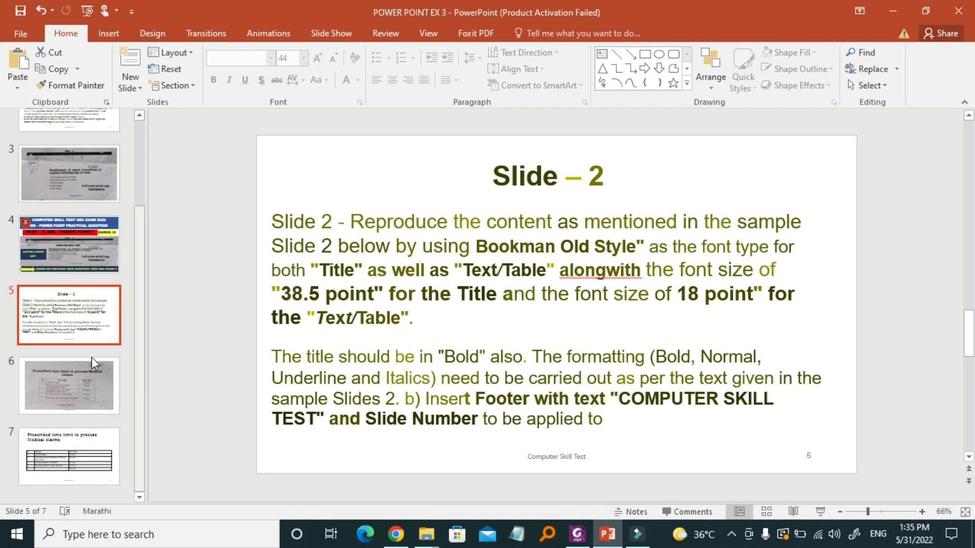
- Make the slide 7 title 38.5 pt, centred and bold
left_click(93, 457)
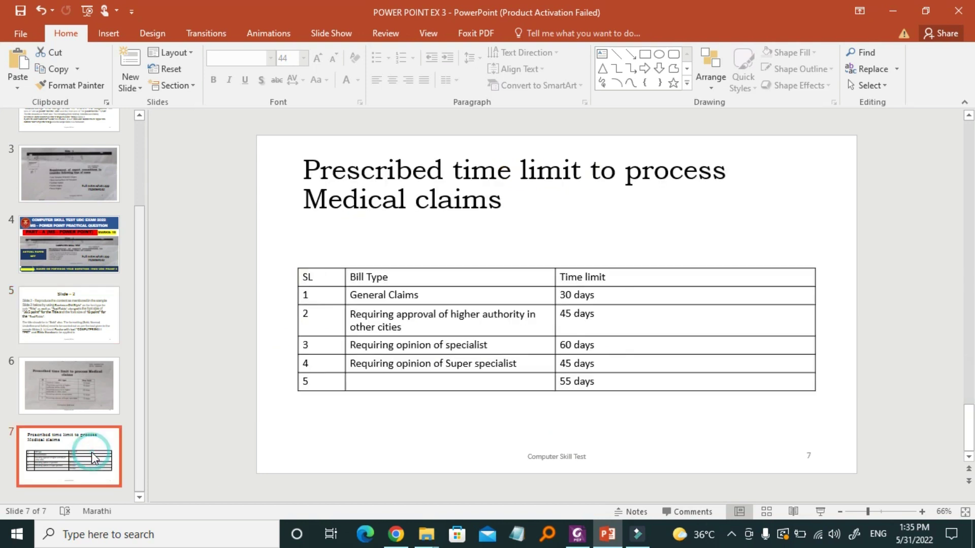
left_click(428, 182)
key("ctrl+a")
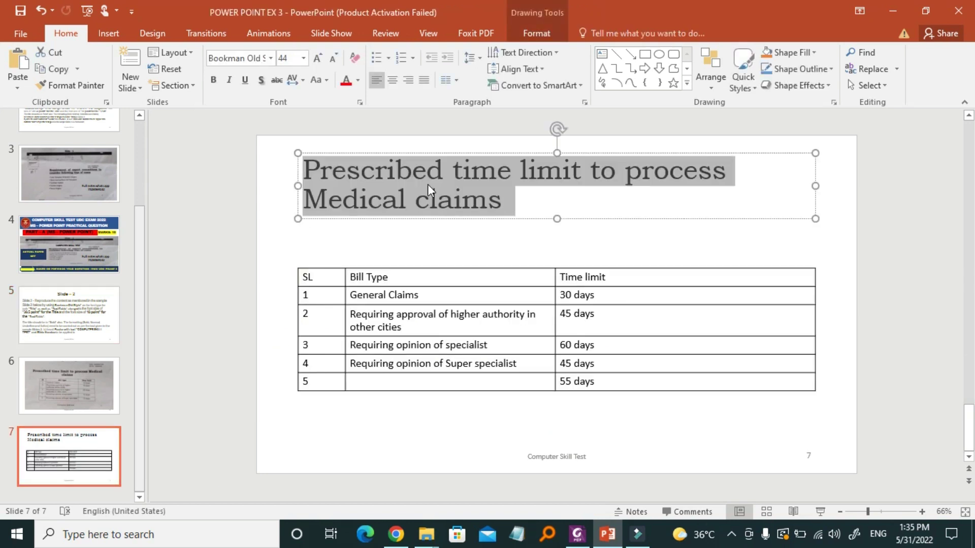
left_click(289, 56)
type("38.5")
key("Return")
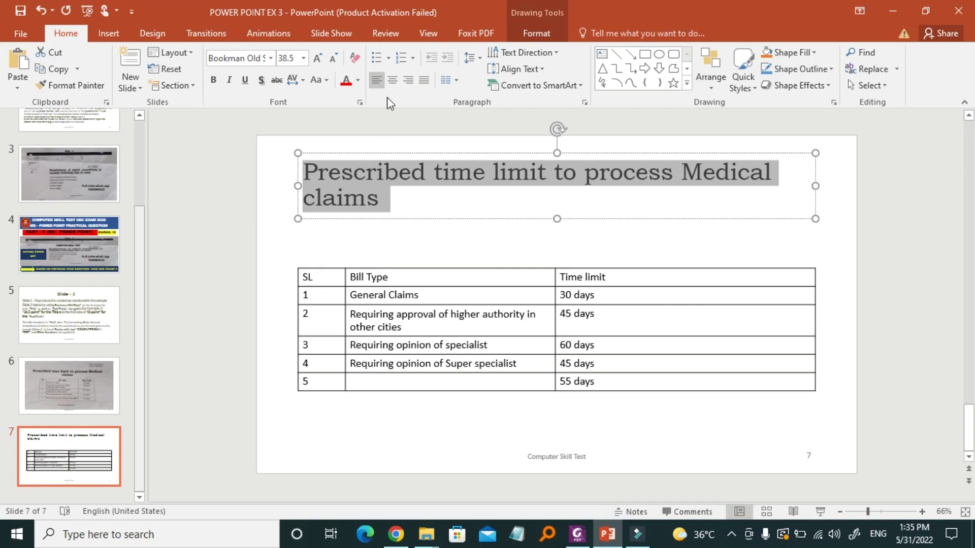
left_click(392, 82)
left_click(214, 80)
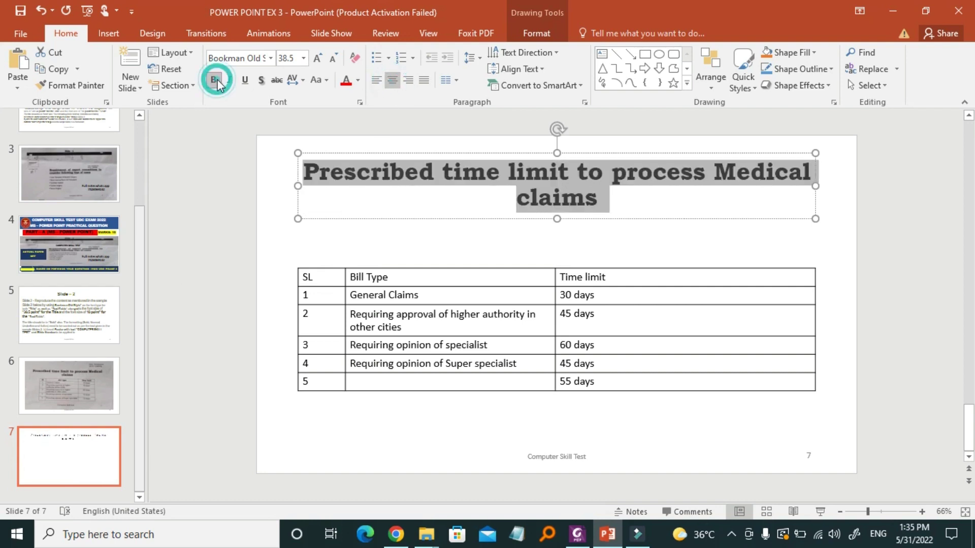
- Move the title down to sit just above the table, comparing with slides 6 and 5
left_click(92, 393)
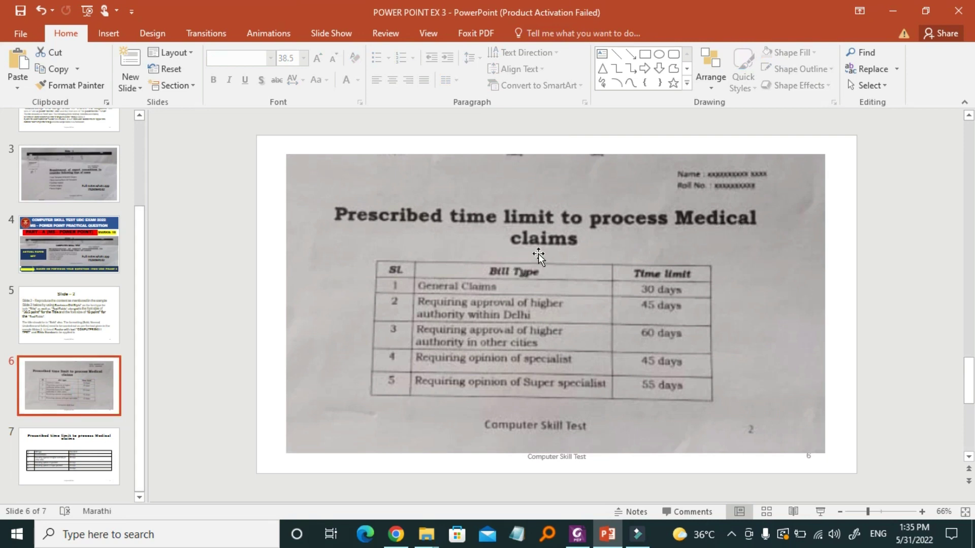
left_click(87, 459)
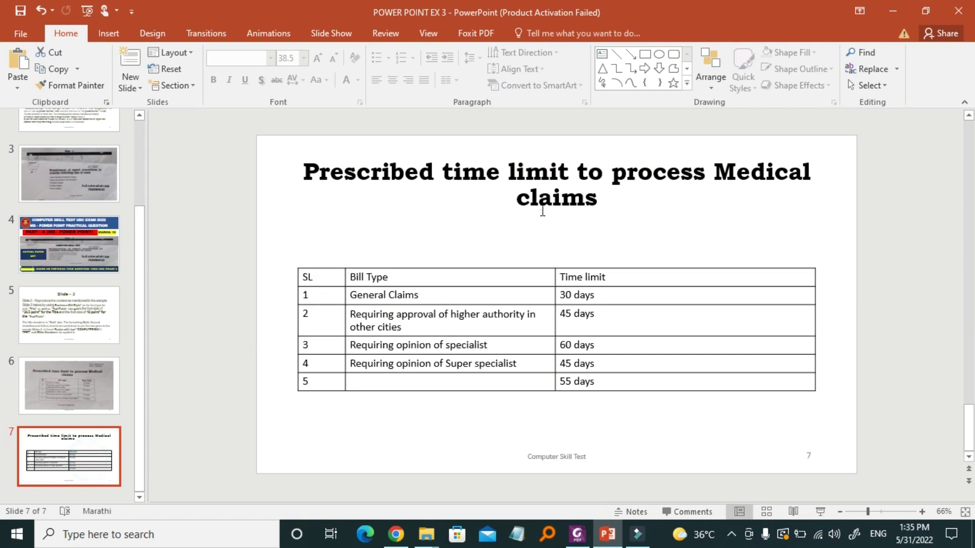
left_click_drag(542, 211, 547, 263)
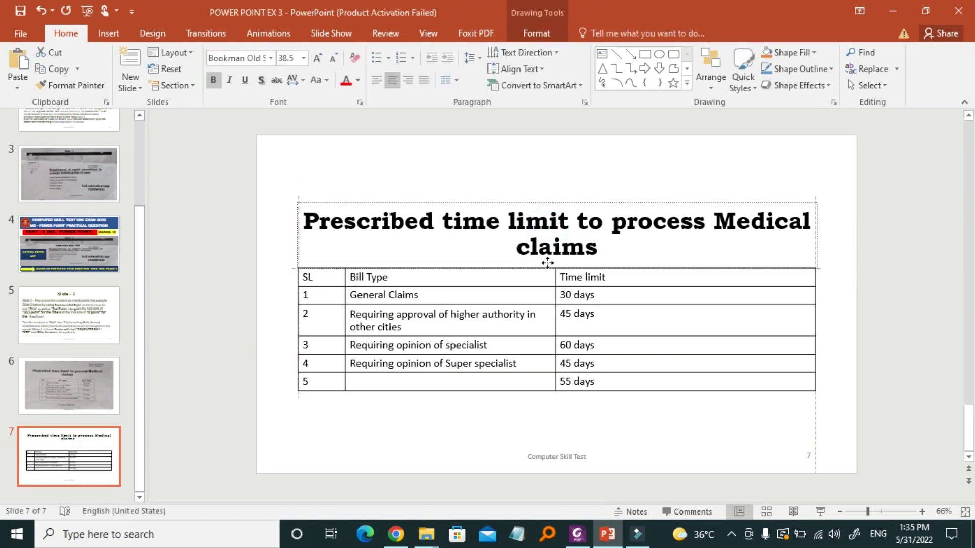
left_click(78, 391)
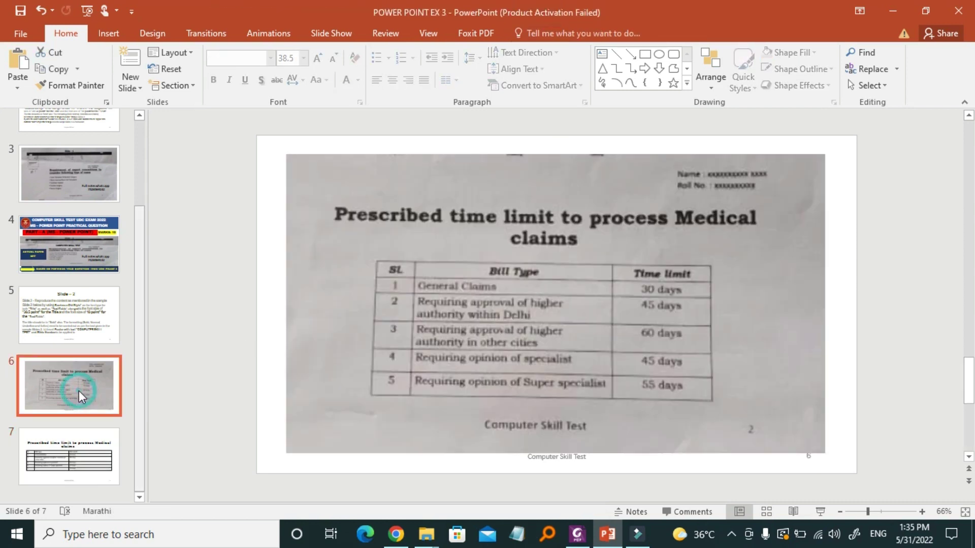
left_click(76, 455)
left_click(65, 319)
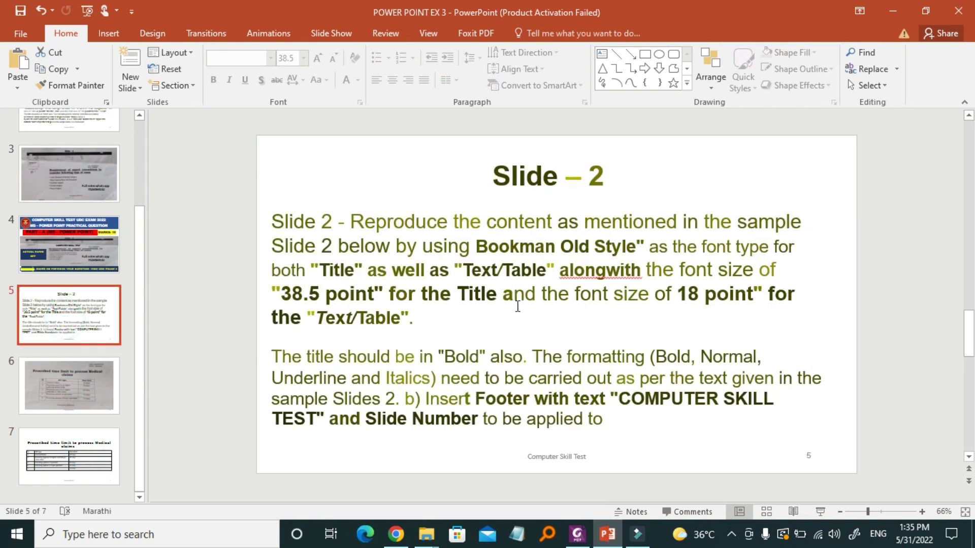
left_click(111, 444)
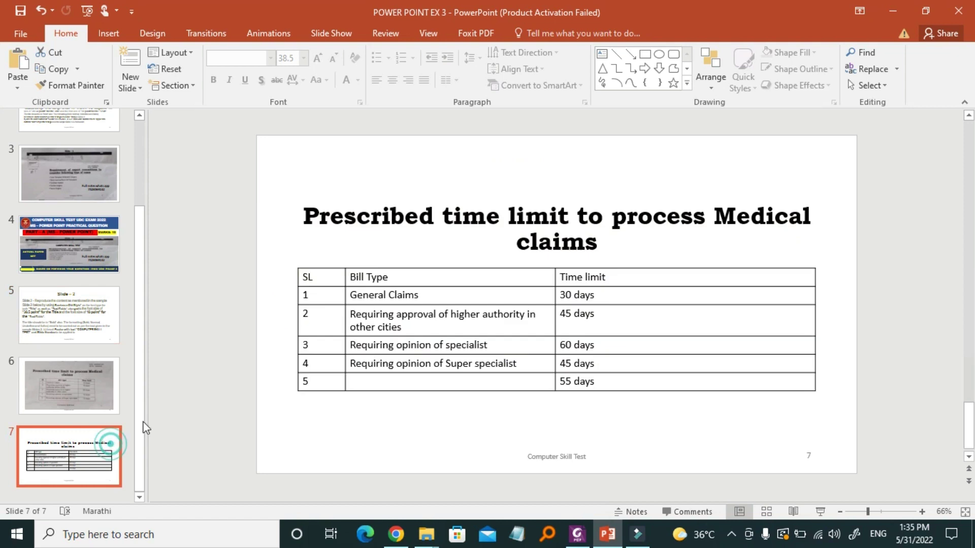
- Set all the table text to 18 pt Bookman Old Style, then view slide 6's reference
left_click(418, 311)
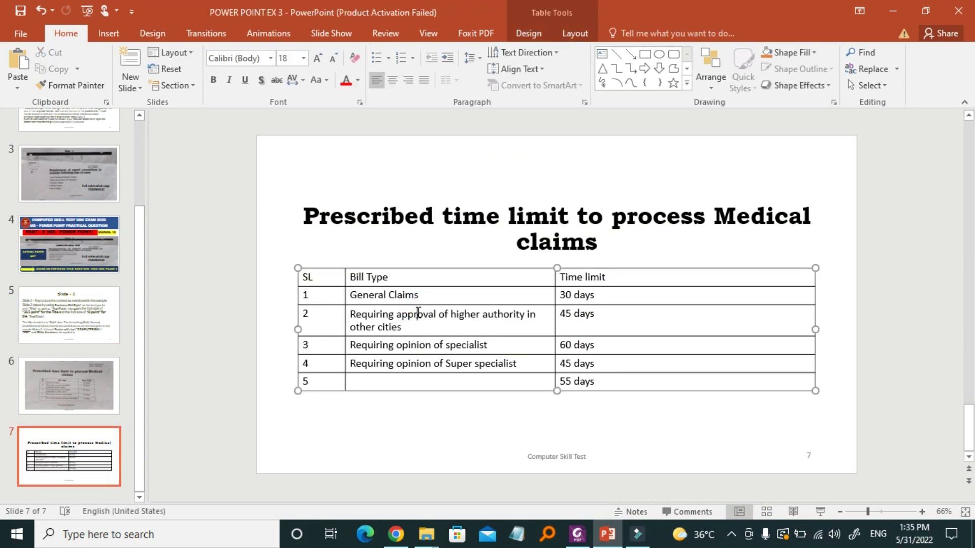
key("ctrl+a")
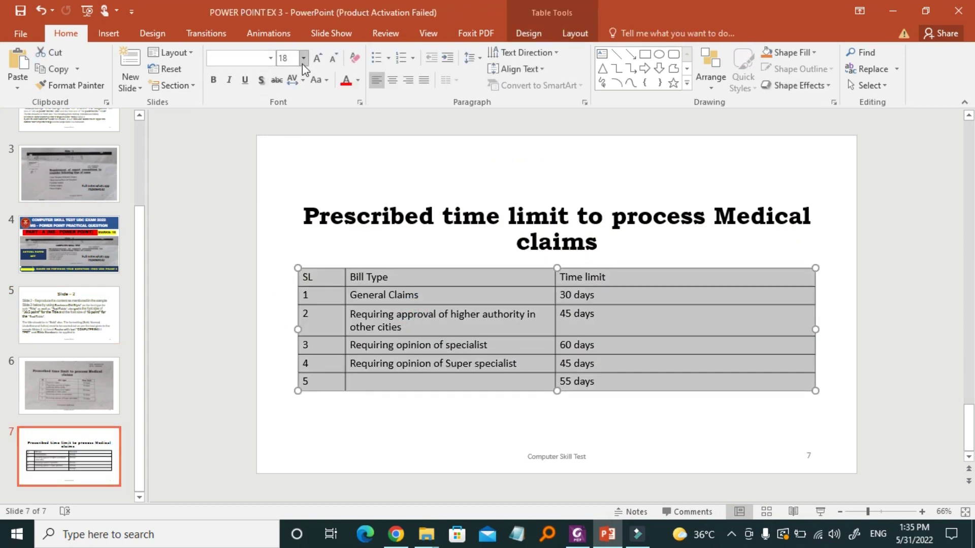
left_click(303, 58)
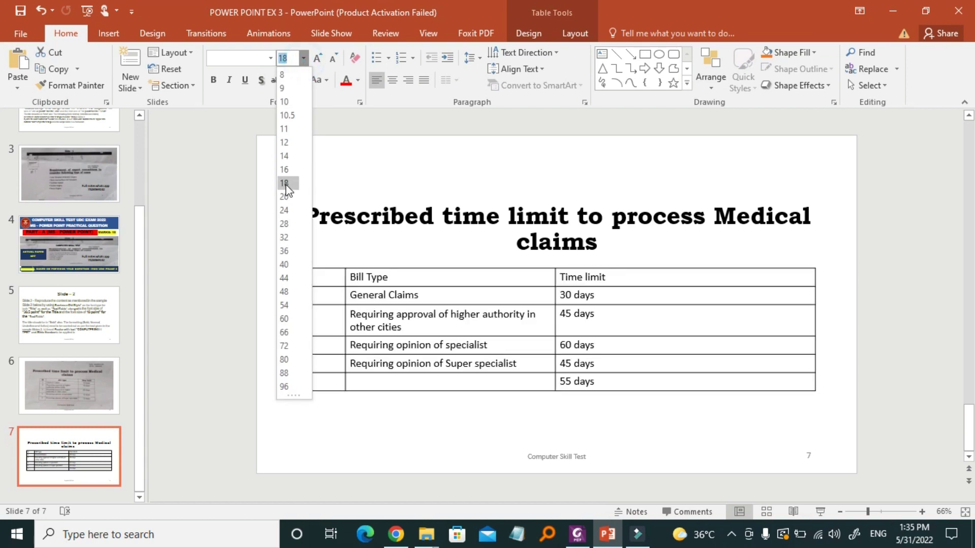
left_click(286, 184)
left_click(271, 58)
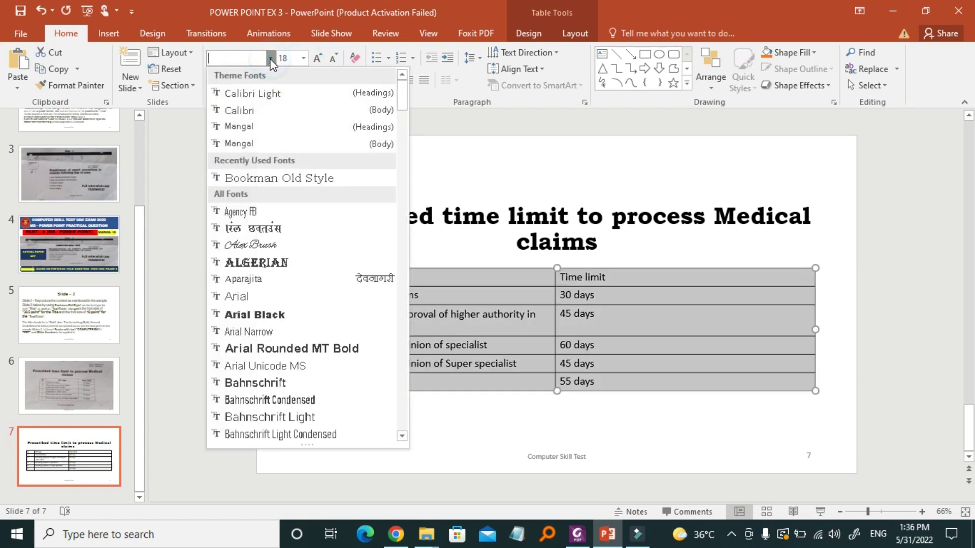
left_click(276, 177)
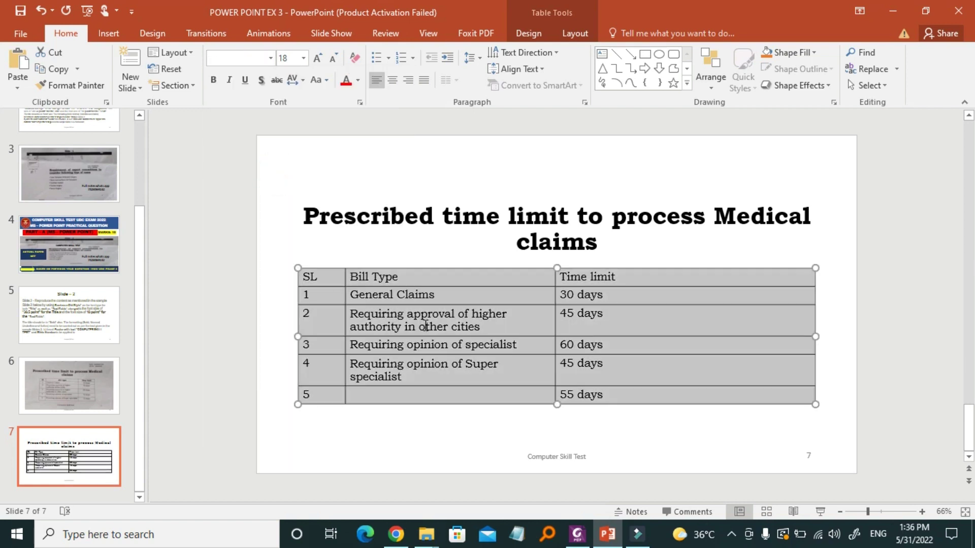
left_click(96, 400)
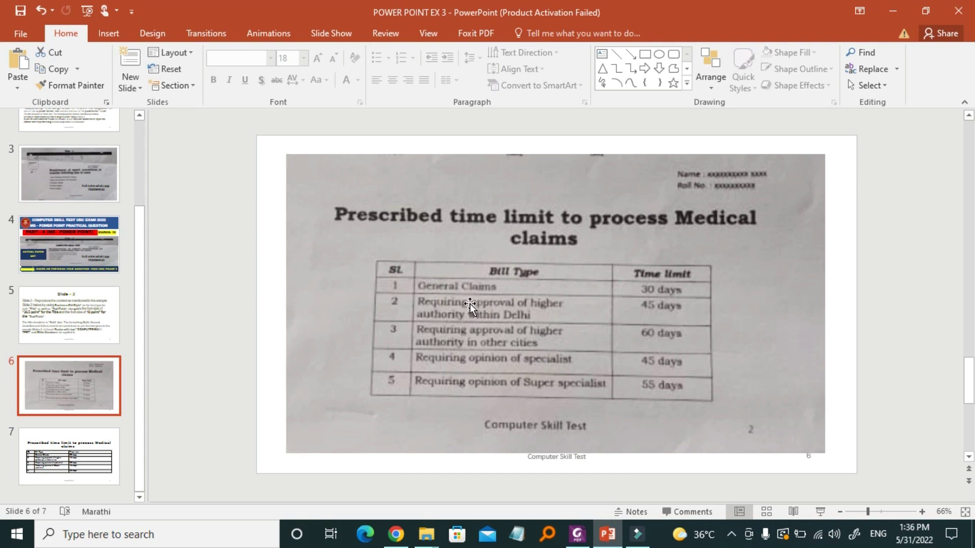
- Shift the table slightly right and centre the SL column
left_click(81, 450)
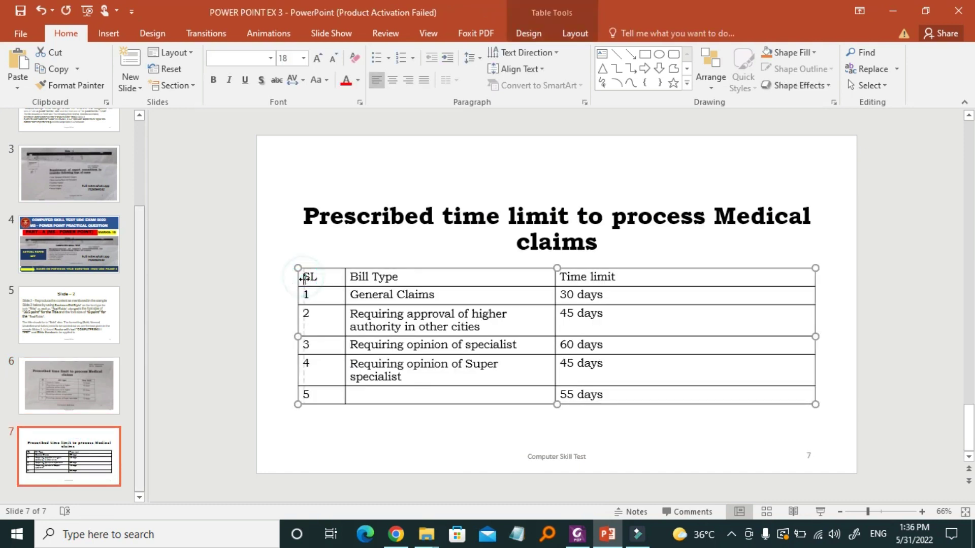
left_click_drag(302, 277, 303, 279)
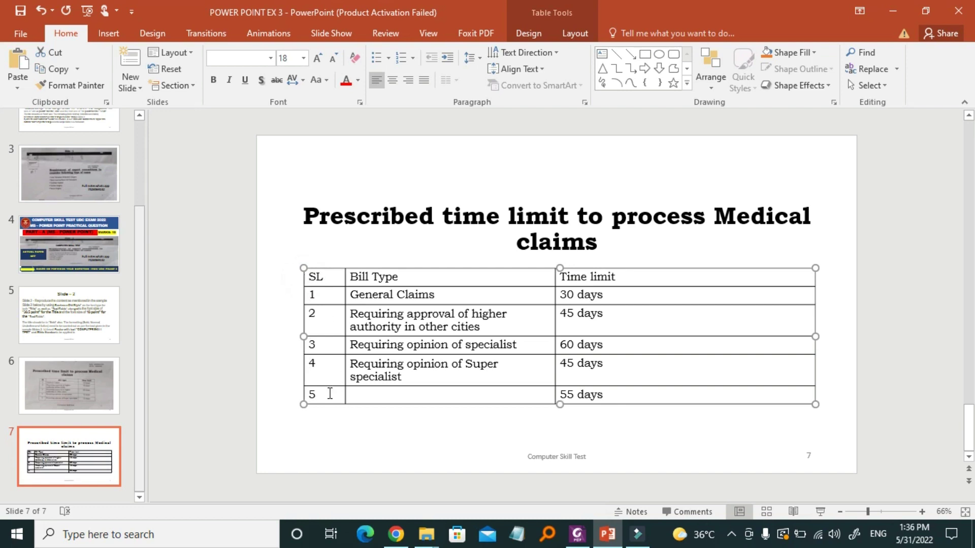
left_click_drag(321, 396, 311, 280)
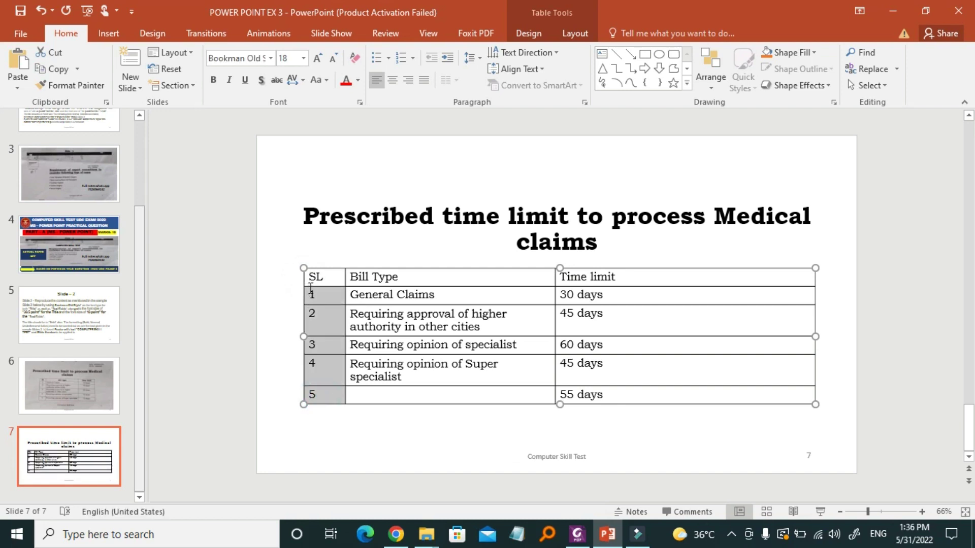
left_click(392, 81)
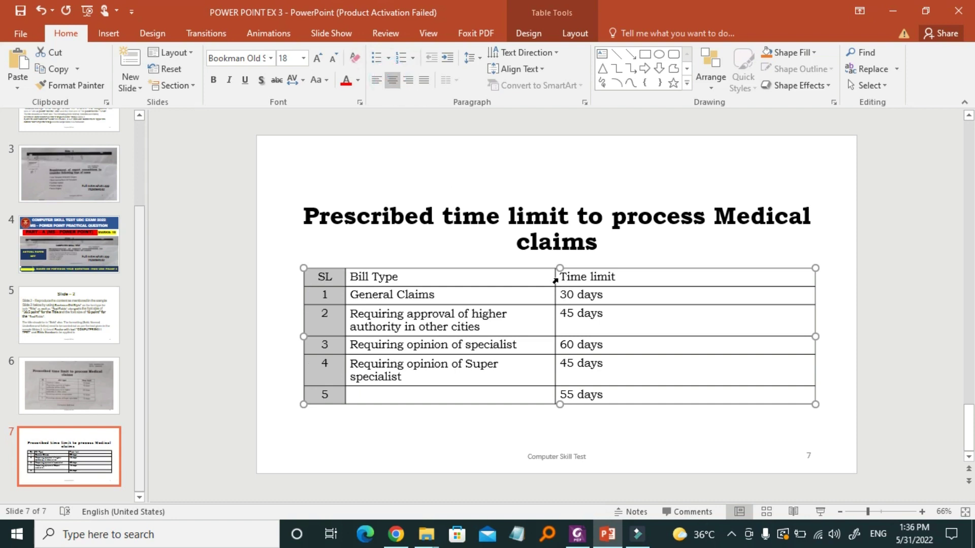
- Centre the Time limit column, select the Bill Type cells, and recheck slide 6
left_click_drag(563, 276, 616, 400)
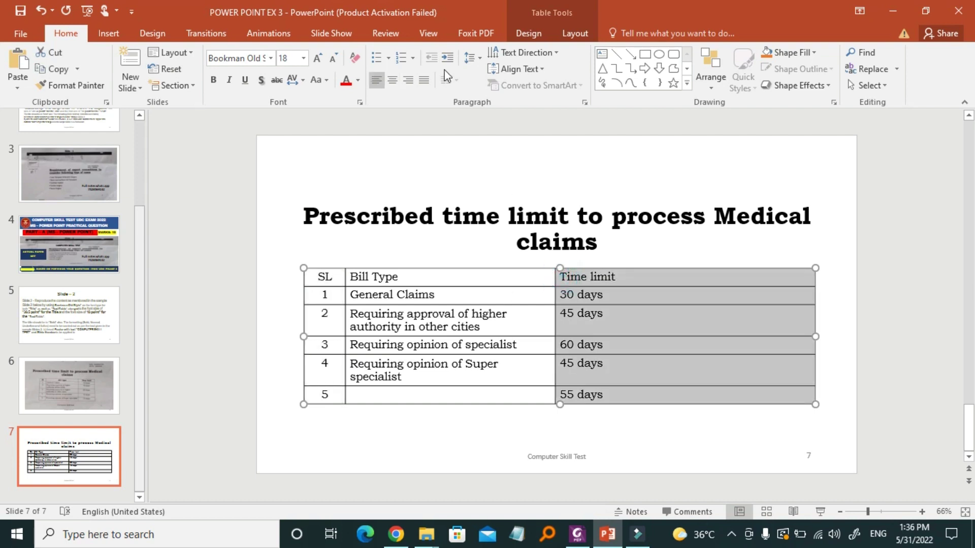
left_click(392, 80)
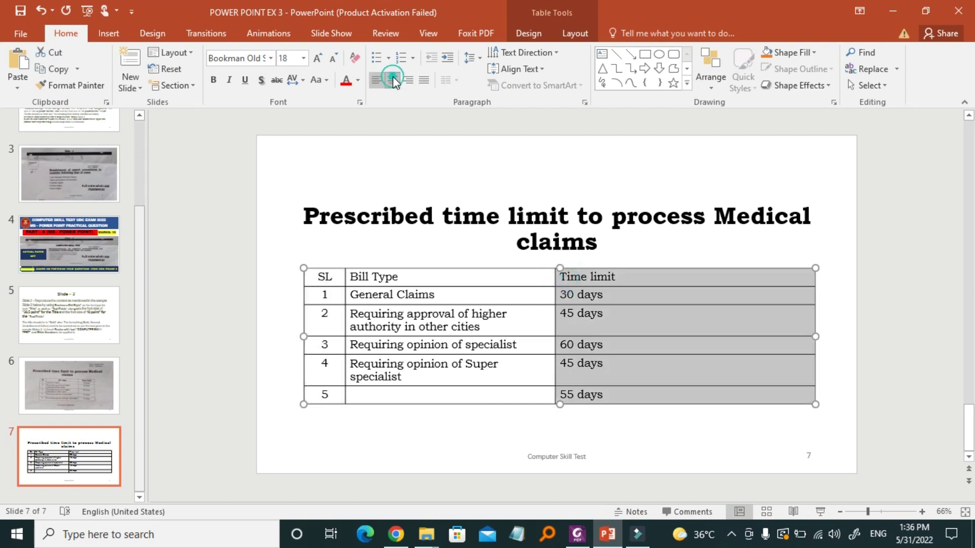
left_click(413, 378)
left_click_drag(409, 379, 355, 272)
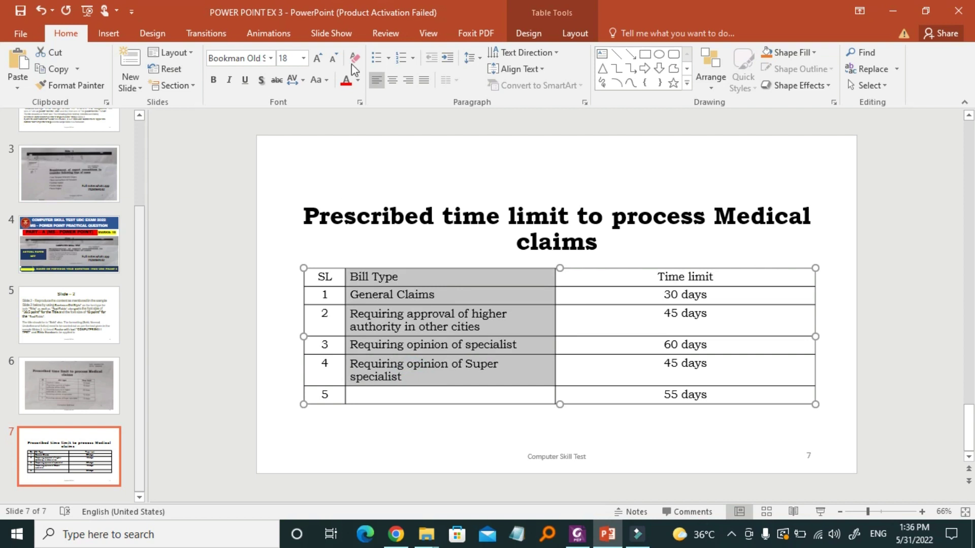
left_click(87, 383)
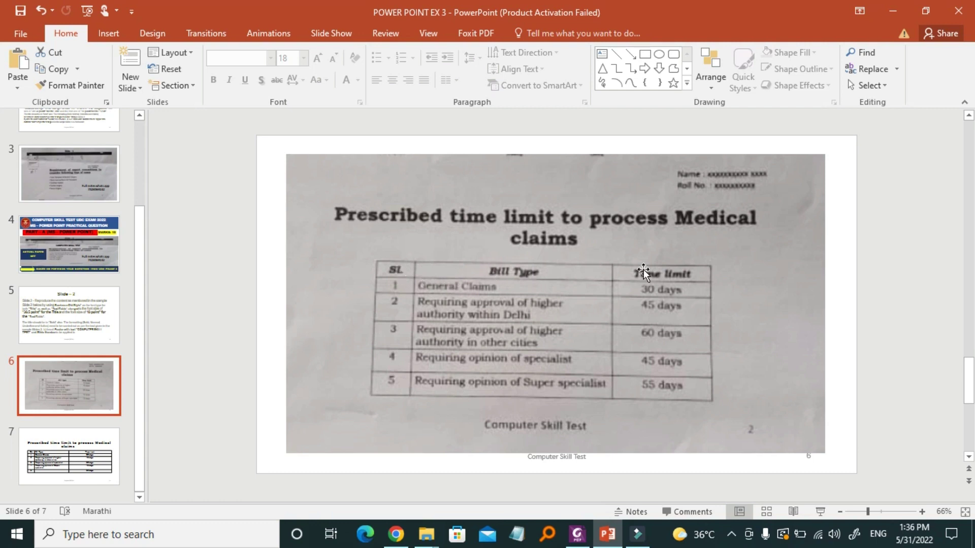
left_click(65, 460)
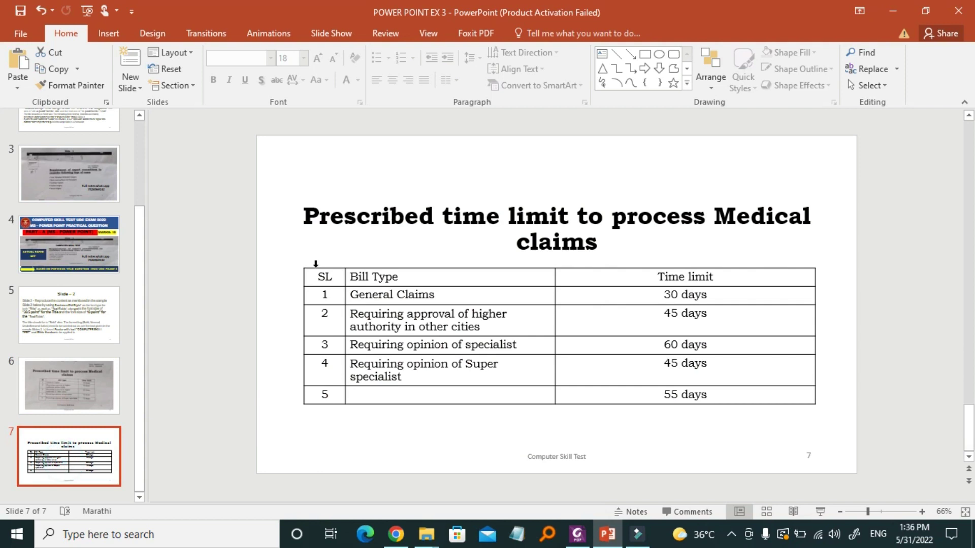
- Make the table's header row (SL, Bill Type, Time limit) bold, then compare with slide 6
left_click_drag(318, 277, 721, 274)
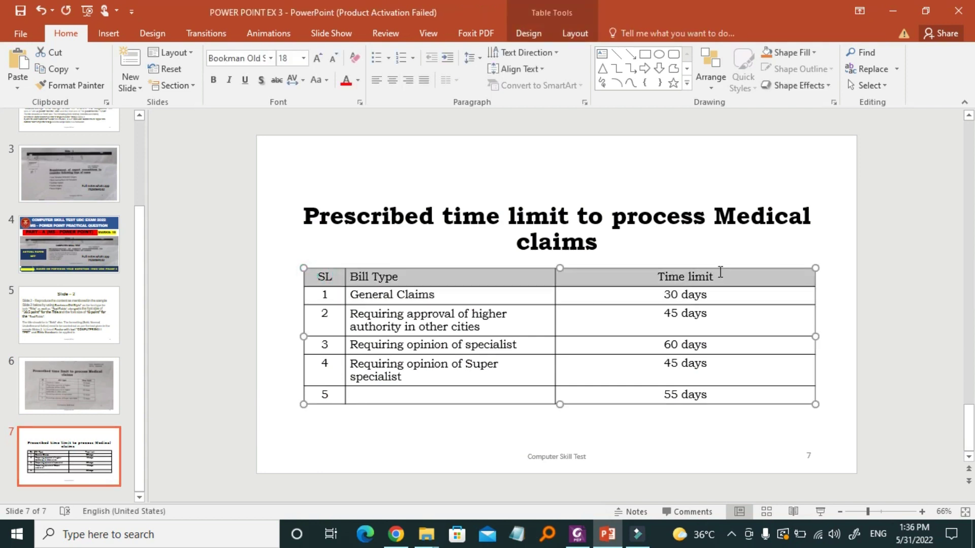
left_click(213, 80)
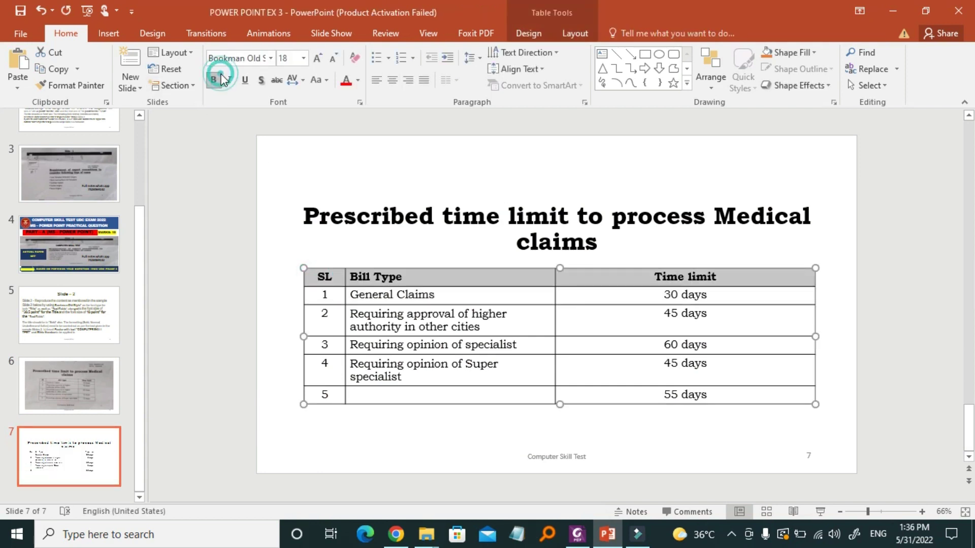
left_click(86, 380)
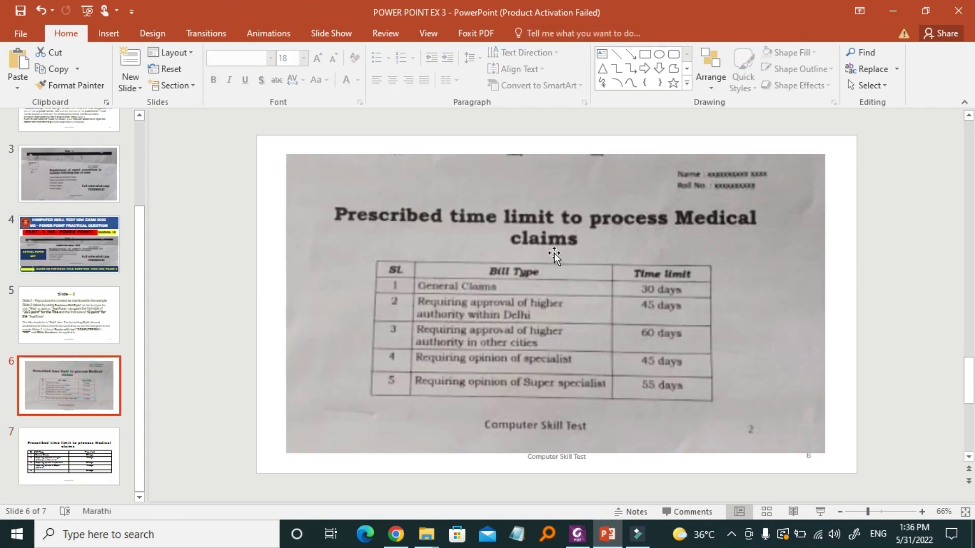
- Back on slide 7, select the table's entire header row
left_click(72, 452)
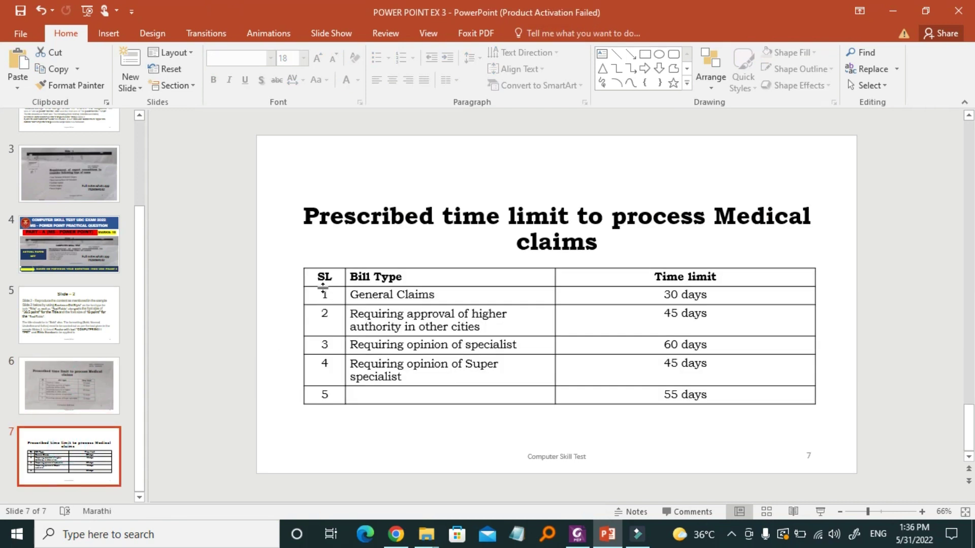
left_click(319, 277)
left_click_drag(319, 278, 725, 267)
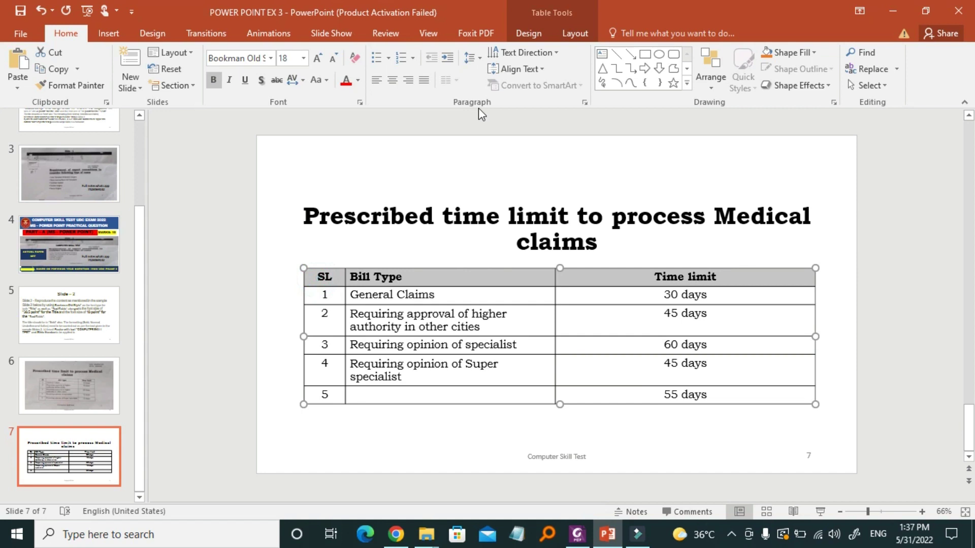
- Center the header headings, adjust the Bill Type column width, and compare with slide 6's photo
left_click(389, 80)
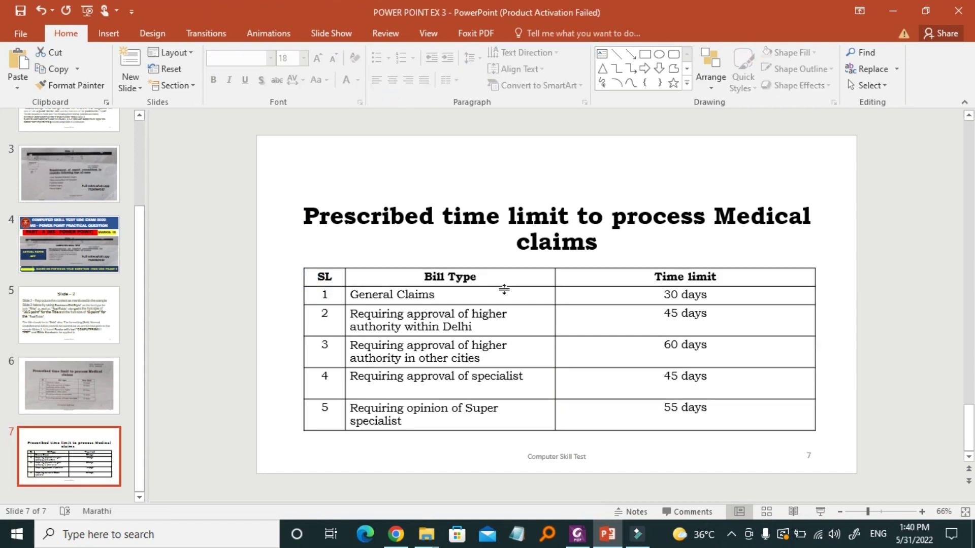
left_click_drag(555, 324, 574, 323)
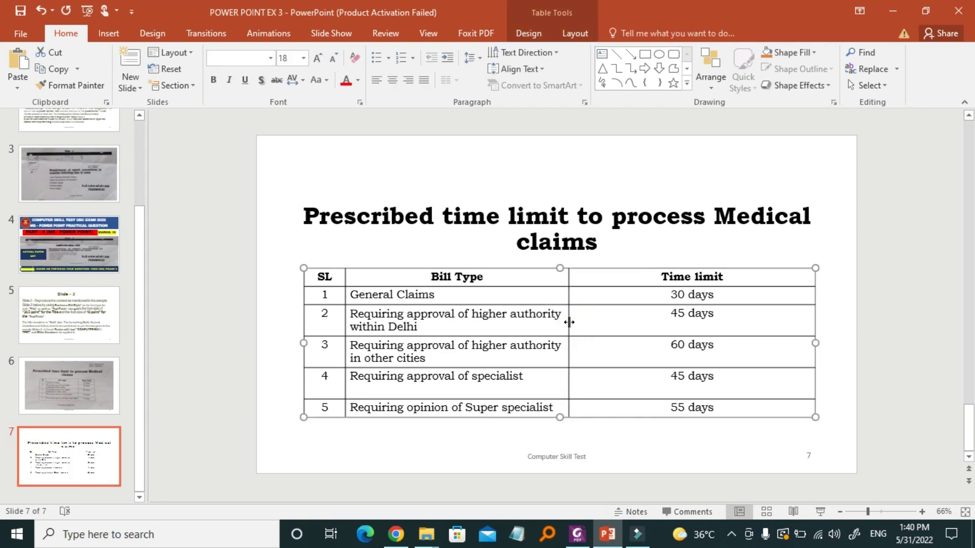
left_click_drag(569, 322, 562, 322)
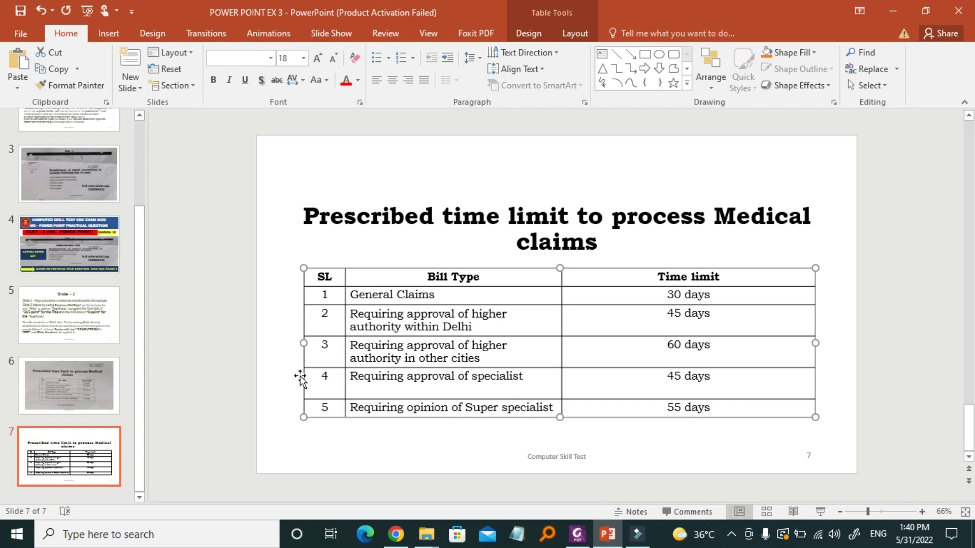
left_click(65, 396)
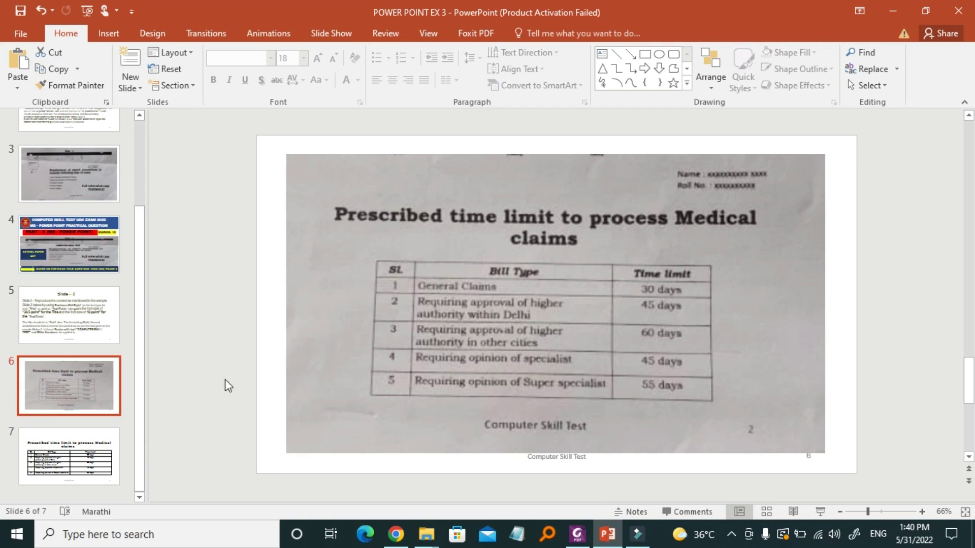
- Delete the empty extra line in row 4's Bill Type cell on slide 7
left_click(94, 447)
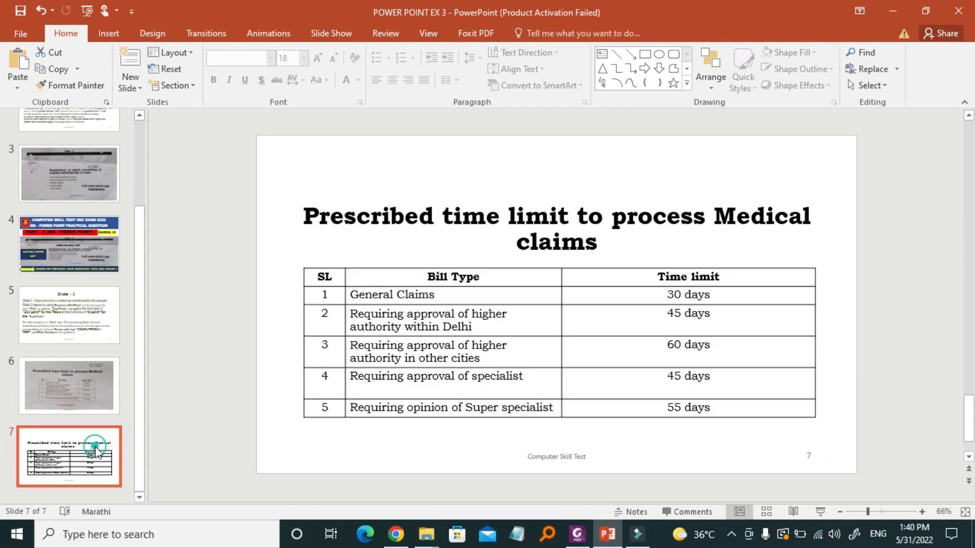
left_click(424, 393)
key("BackSpace")
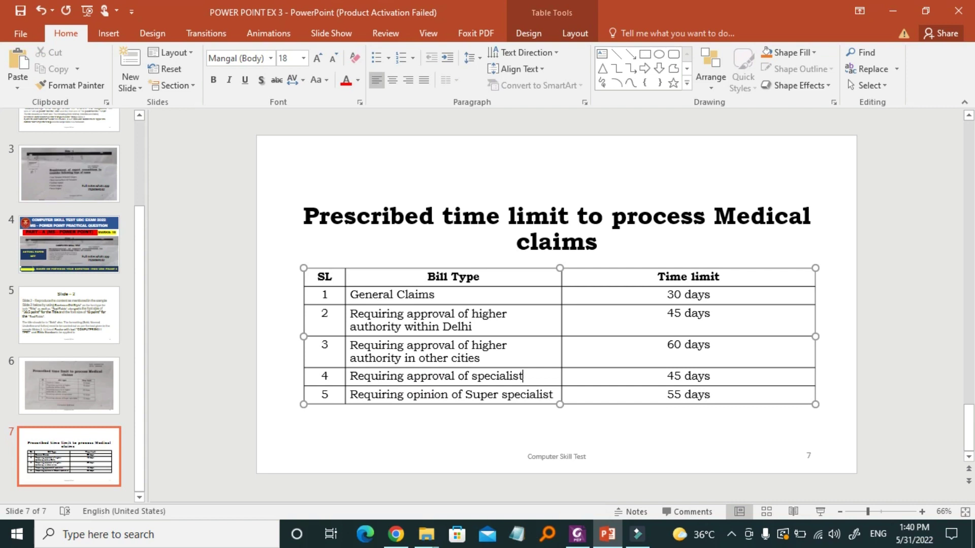
- Narrow the table, widen Bill Type, and center the table below the title, checking slide 6
left_click_drag(454, 404, 455, 416)
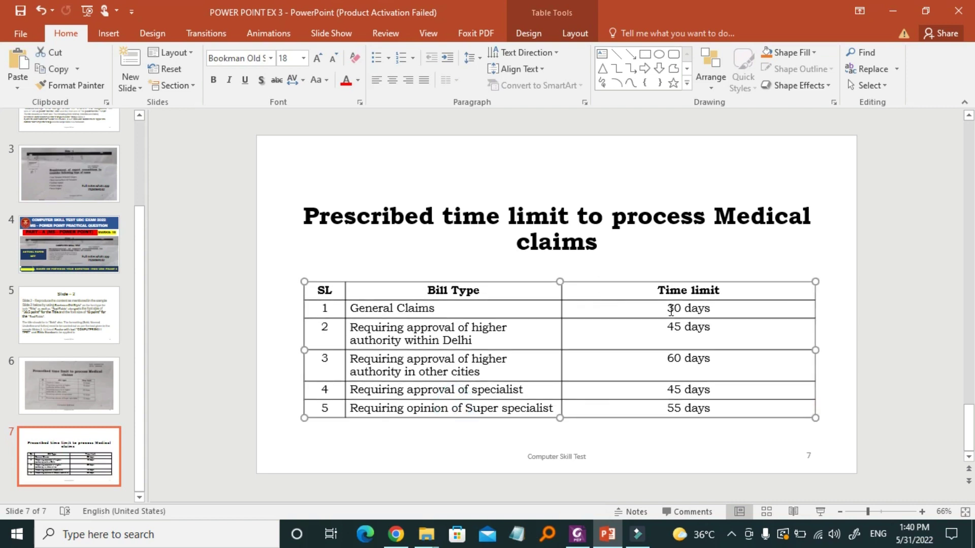
left_click_drag(815, 350, 681, 355)
left_click_drag(507, 282, 555, 259)
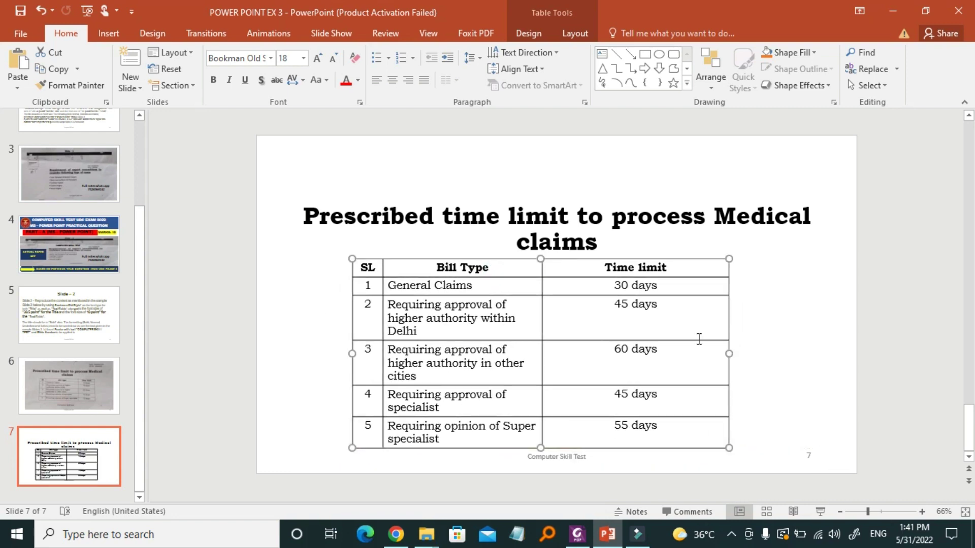
left_click_drag(541, 330, 596, 330)
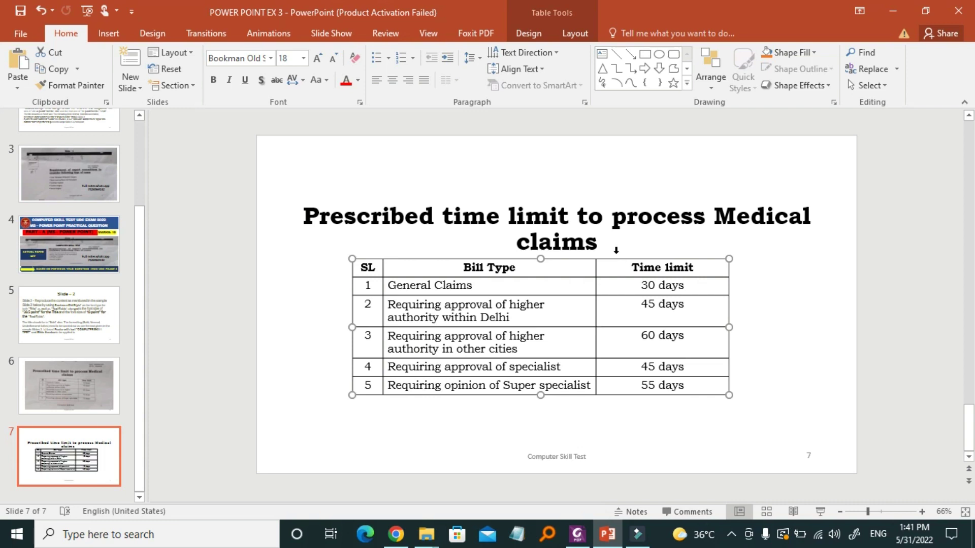
left_click_drag(616, 263, 596, 297)
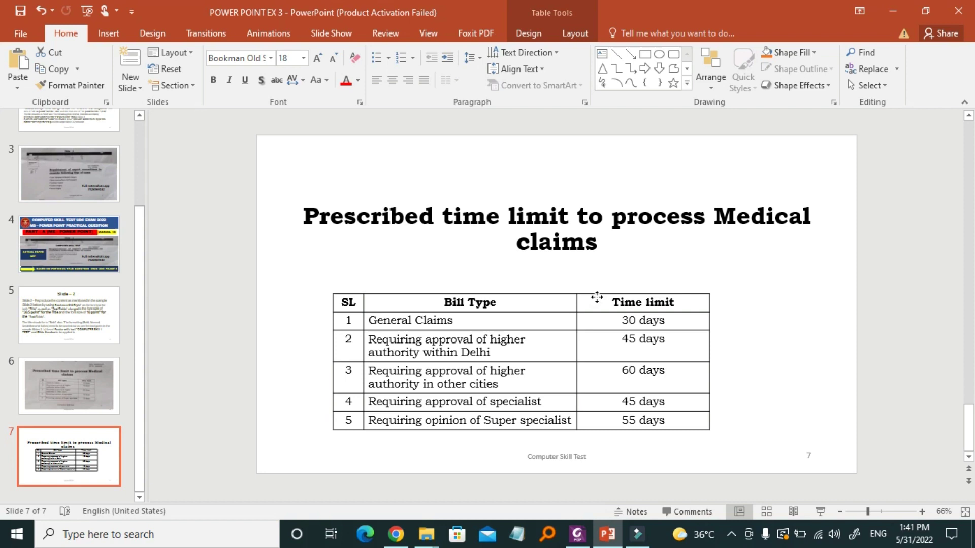
left_click(86, 398)
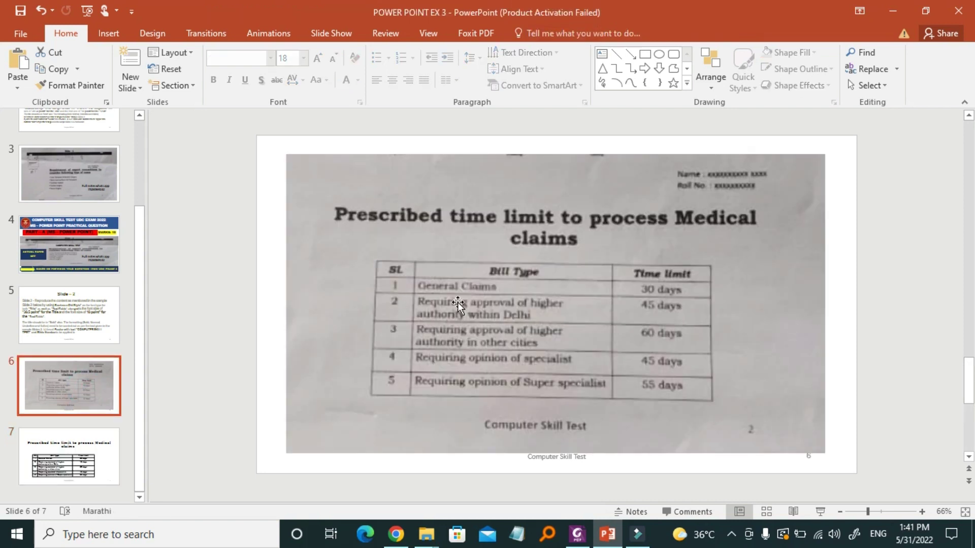
left_click(80, 455)
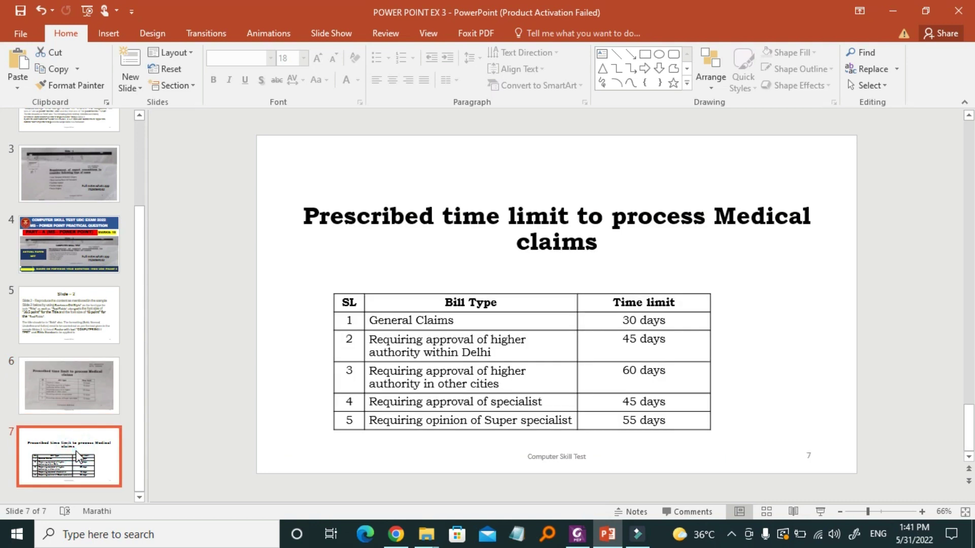
- Shift the slide 7 table a little up-right, flipping to slide 6's photo to confirm the match
left_click(576, 430)
left_click_drag(577, 431, 601, 429)
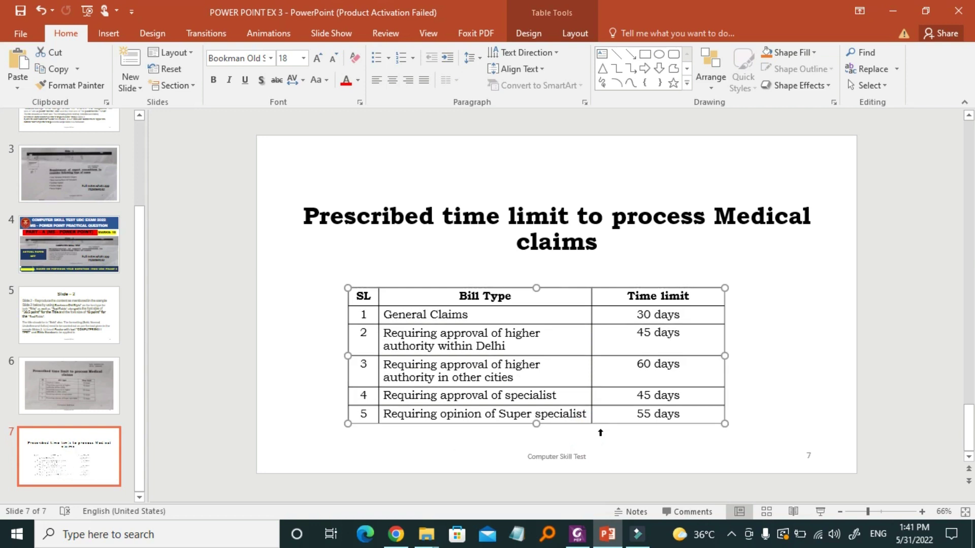
left_click(648, 376)
left_click(99, 394)
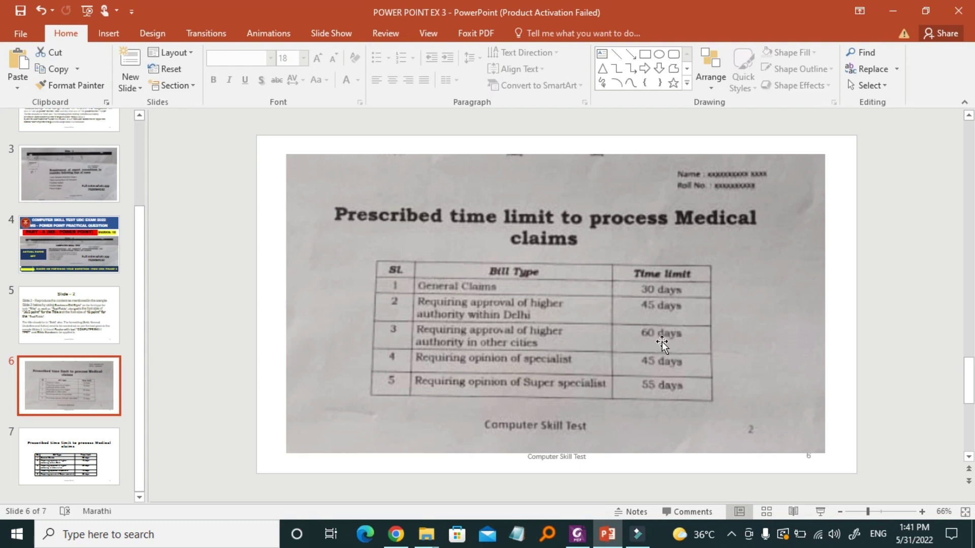
left_click(112, 453)
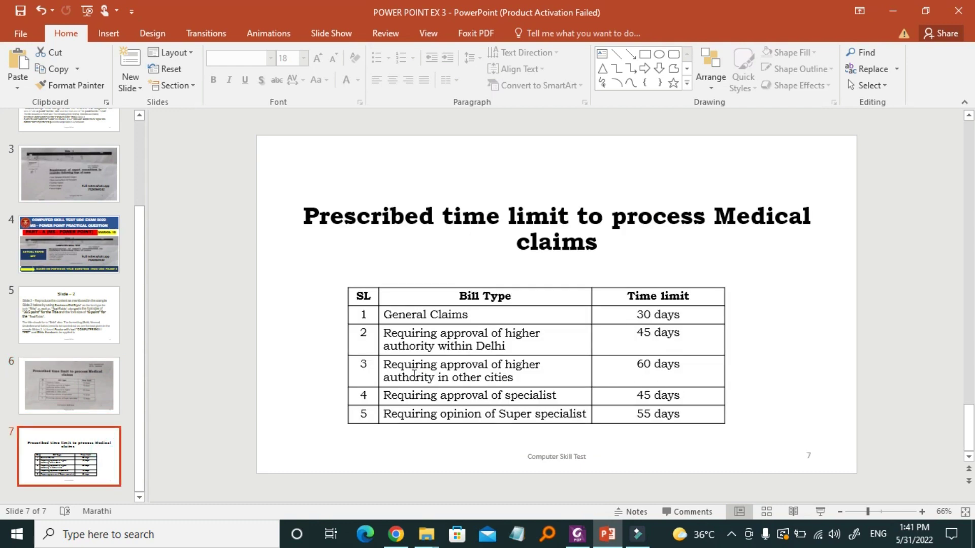
left_click(108, 385)
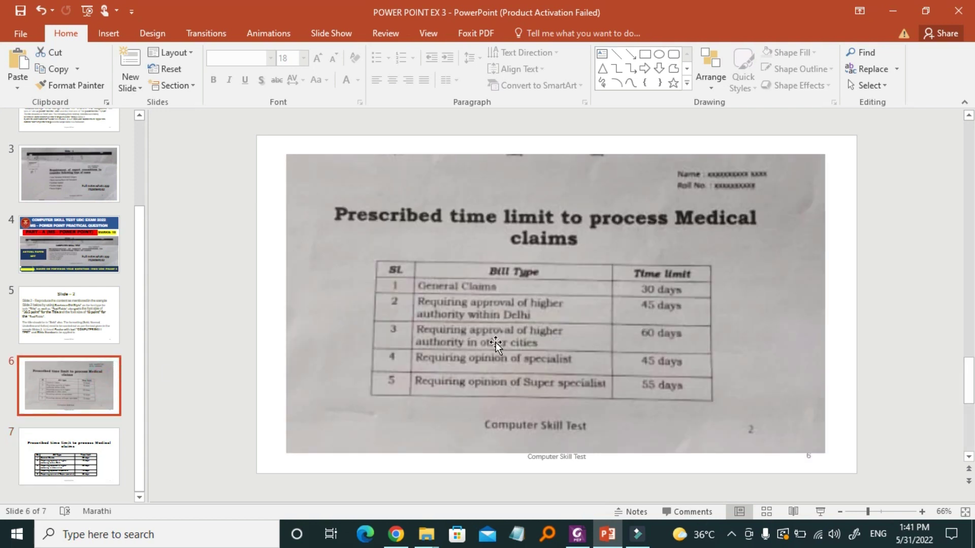
left_click(85, 461)
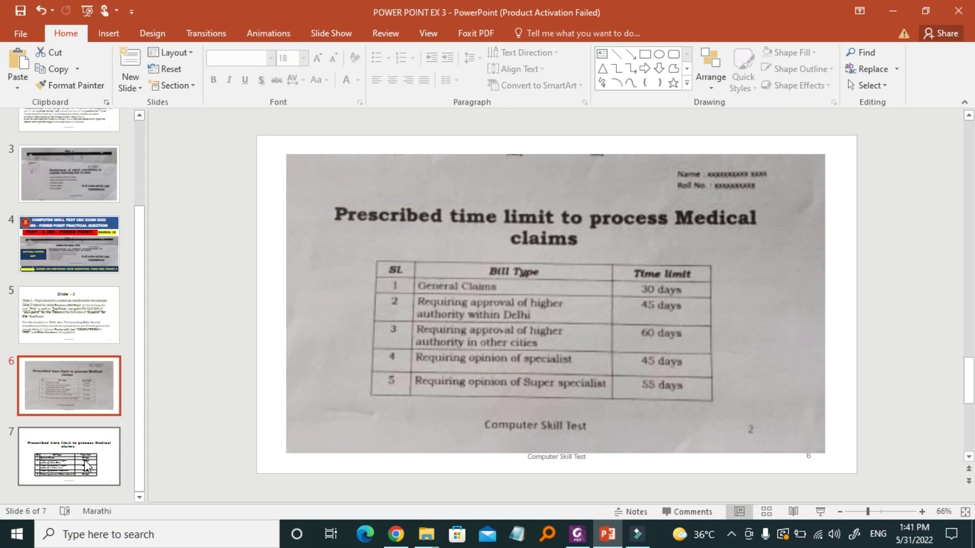
- Lower the slide 7 title so it sits right above the claims table
left_click(554, 262)
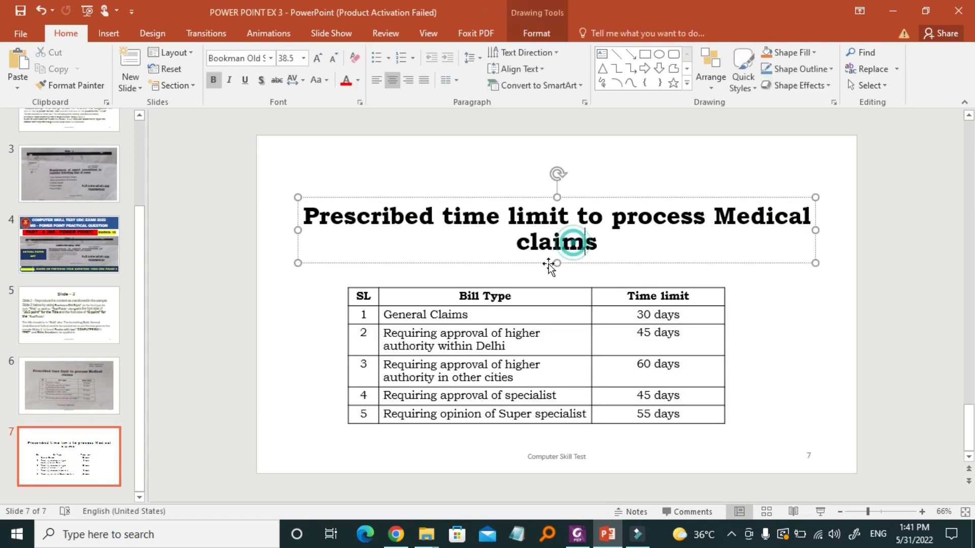
left_click_drag(544, 265, 547, 273)
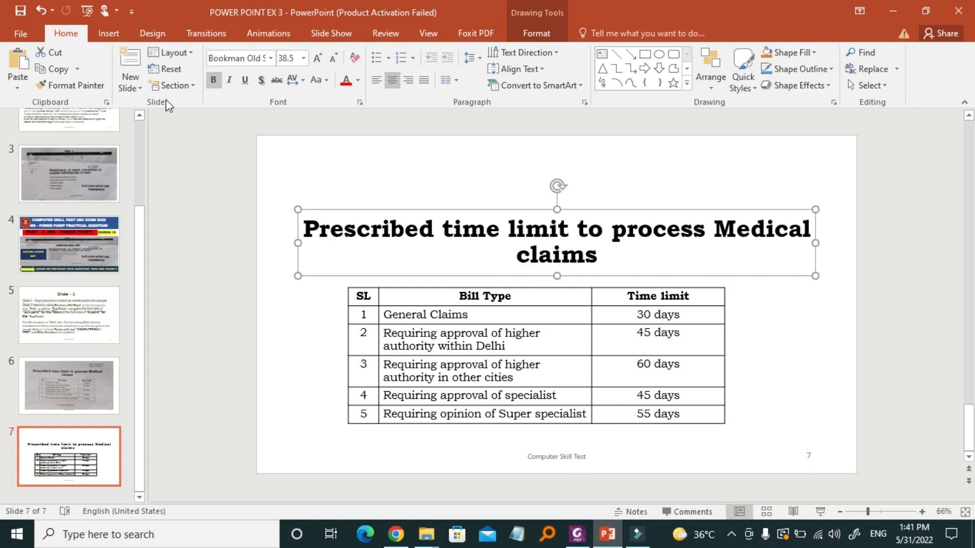
left_click(109, 34)
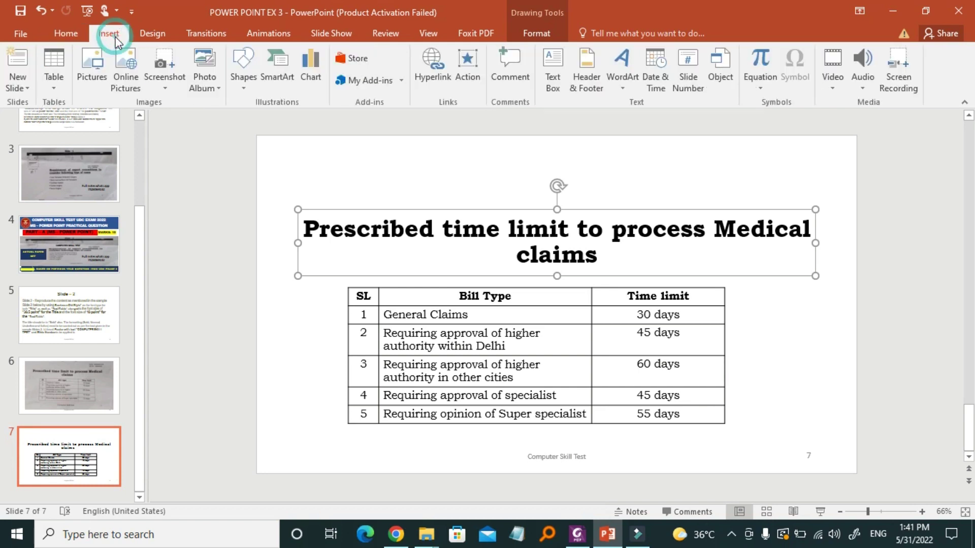
- Apply slide numbers and the 'Computer Skill Test' footer to all slides via Header & Footer
left_click(590, 96)
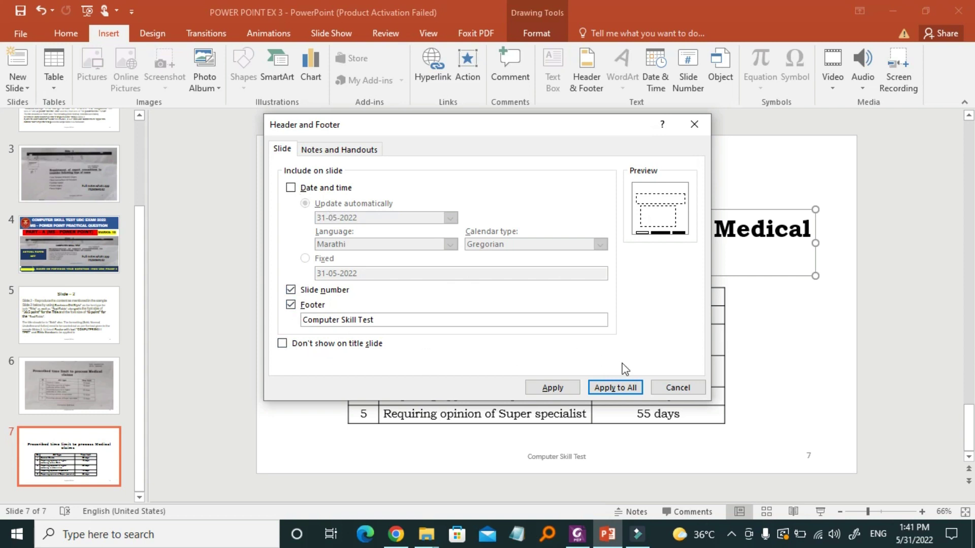
left_click(622, 381)
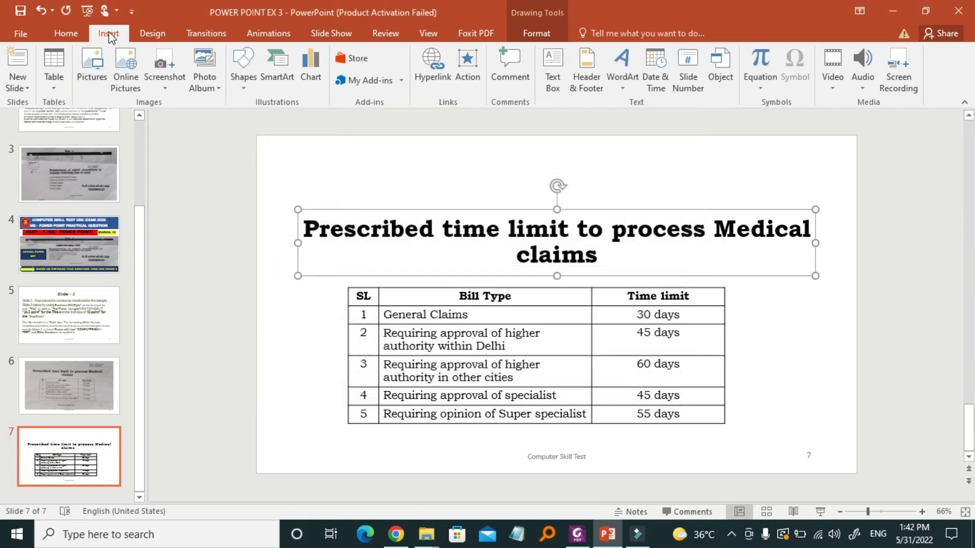
- Insert a plain-style 'Your text here' WordArt box above slide 7's title and deselect it
left_click(630, 90)
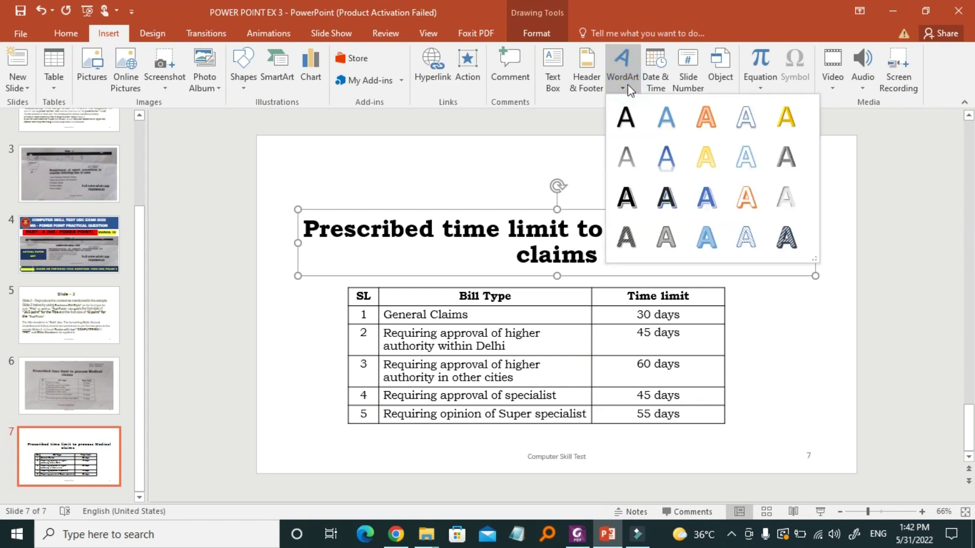
left_click(626, 121)
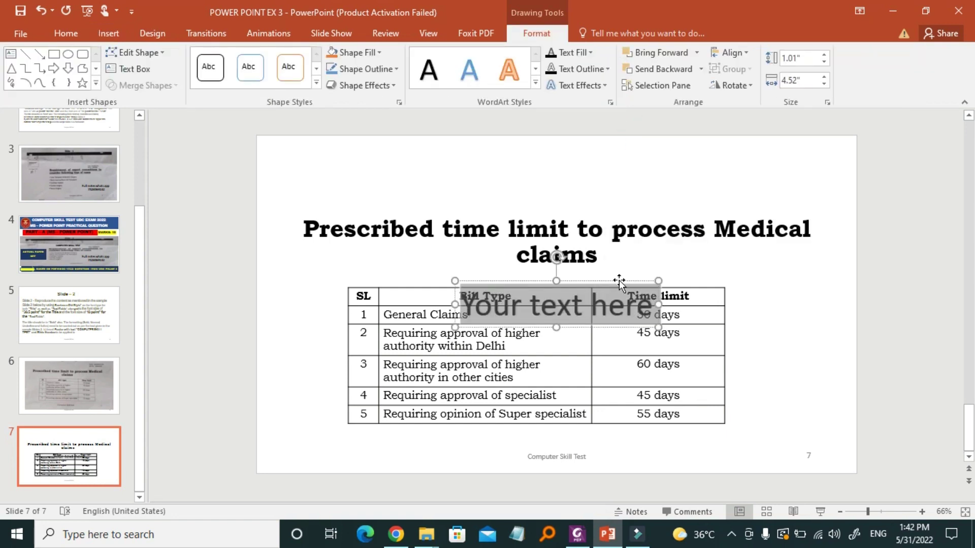
left_click_drag(618, 280, 681, 156)
left_click(593, 189)
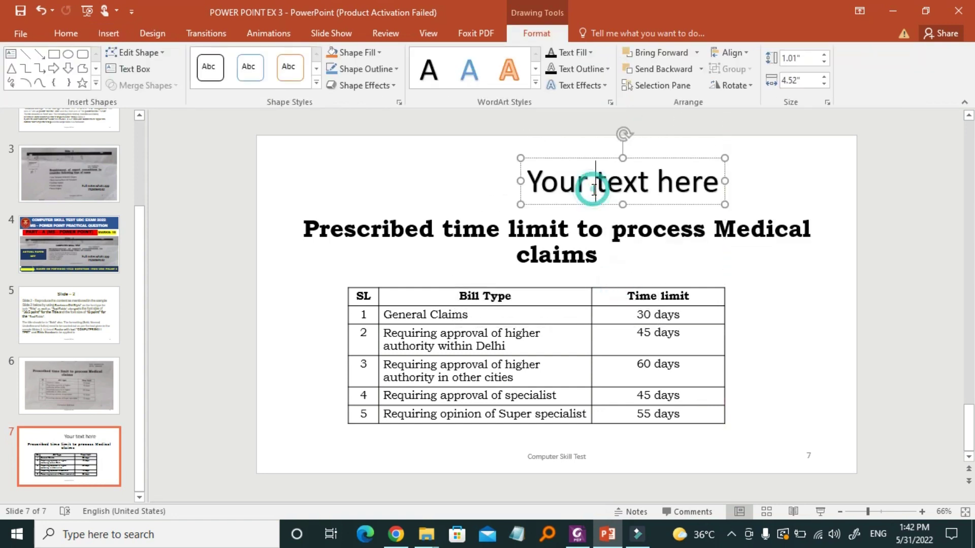
key("ctrl+a")
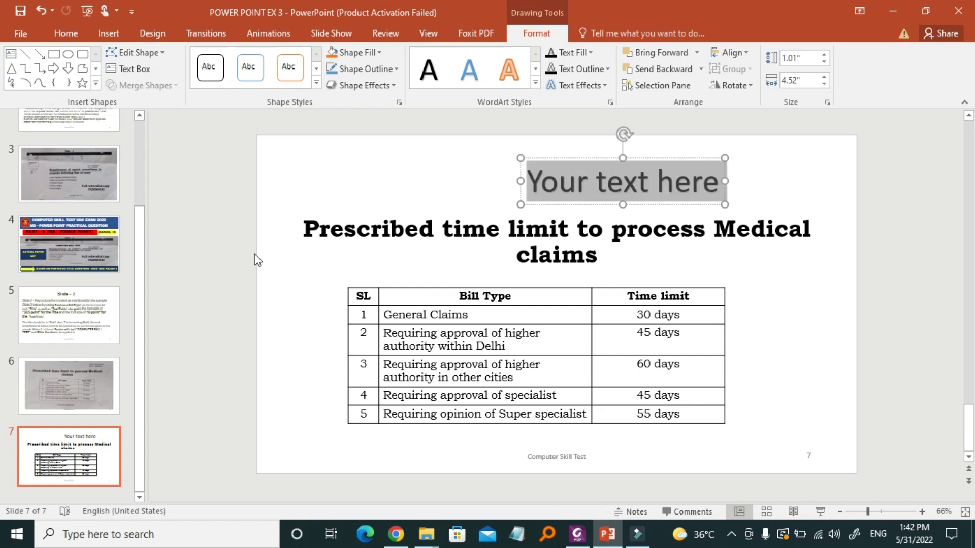
key("Escape")
key("Escape")
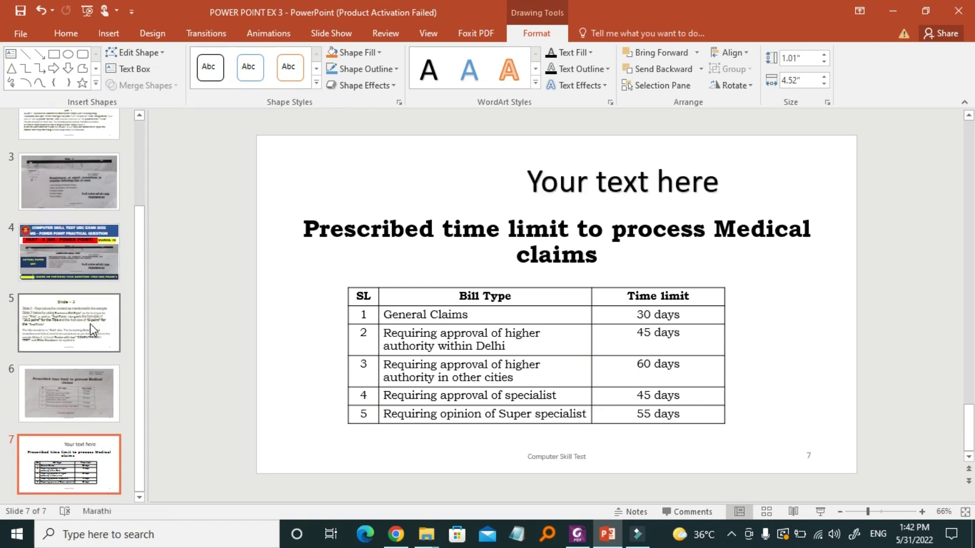
scroll(90, 324, "up", 2)
scroll(90, 324, "up", 1)
- Copy slide 1's name and roll-number text and paste it over slide 7's 'Your text here'
left_click(90, 166)
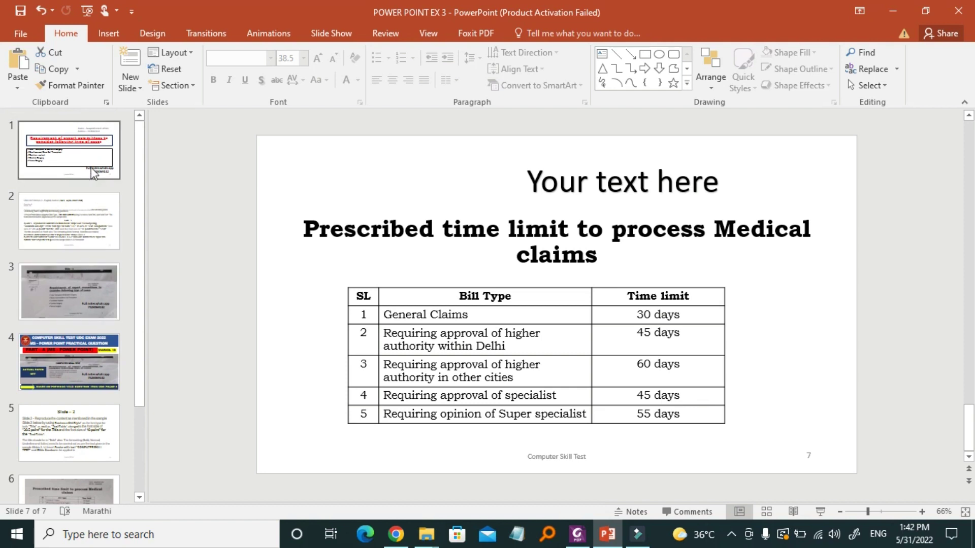
left_click(666, 189)
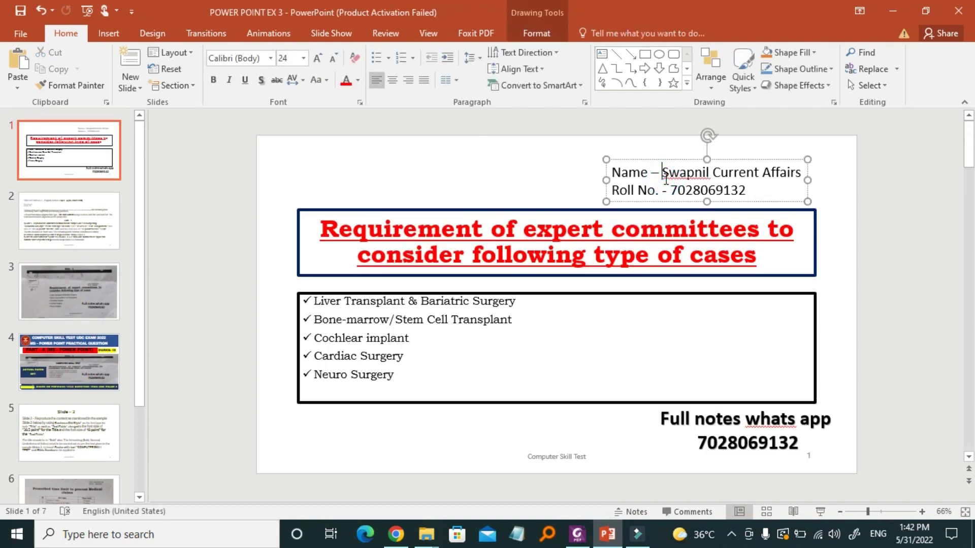
key("ctrl+a")
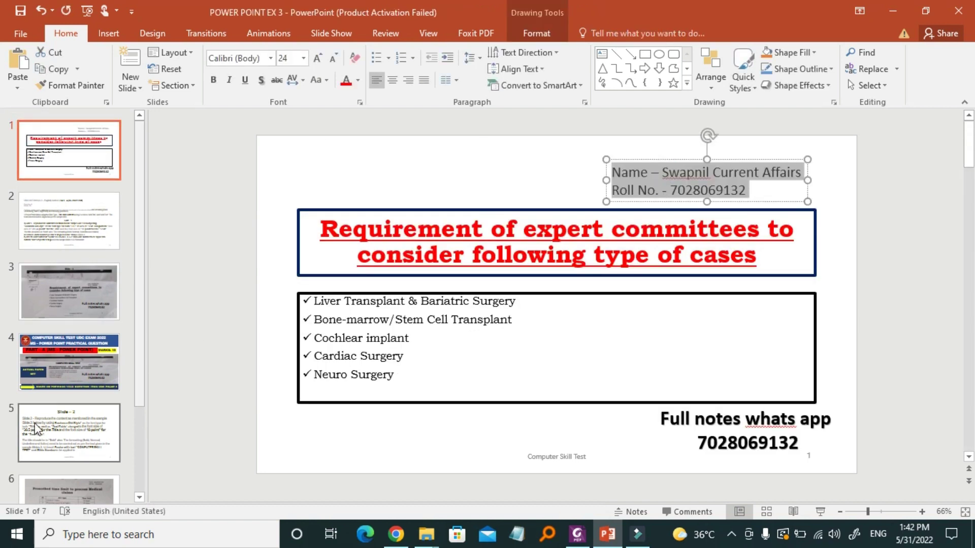
left_click(69, 432)
scroll(81, 447, "down", 3)
left_click(93, 468)
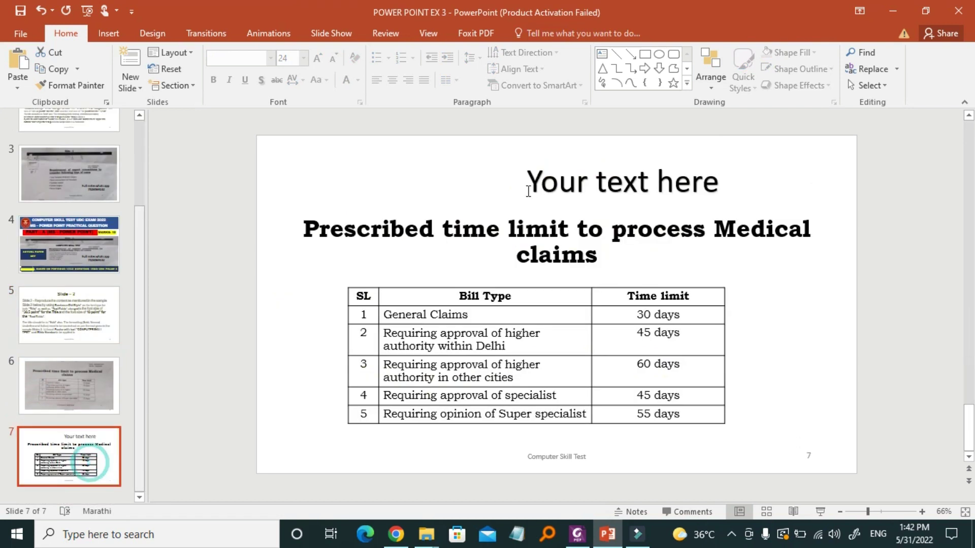
left_click(558, 190)
key("ctrl+a")
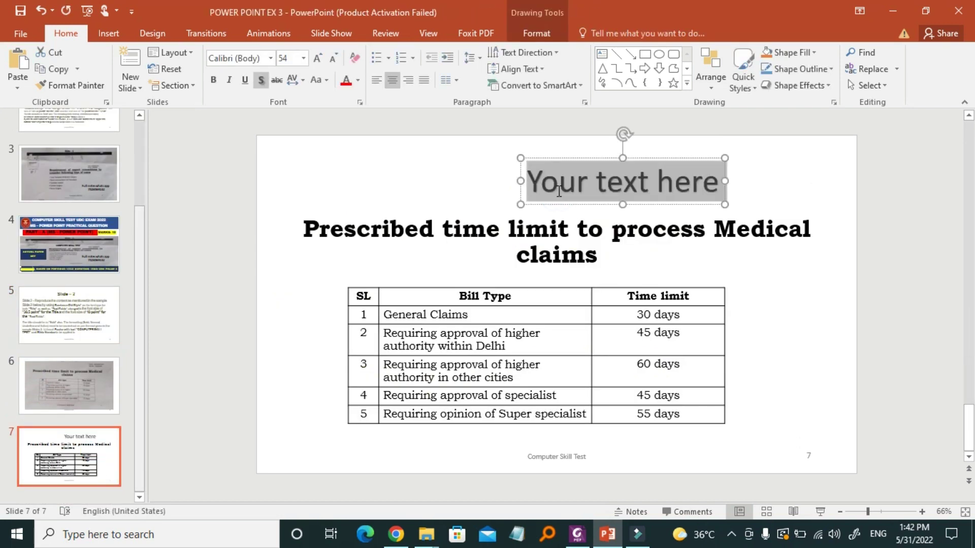
key("ctrl+v")
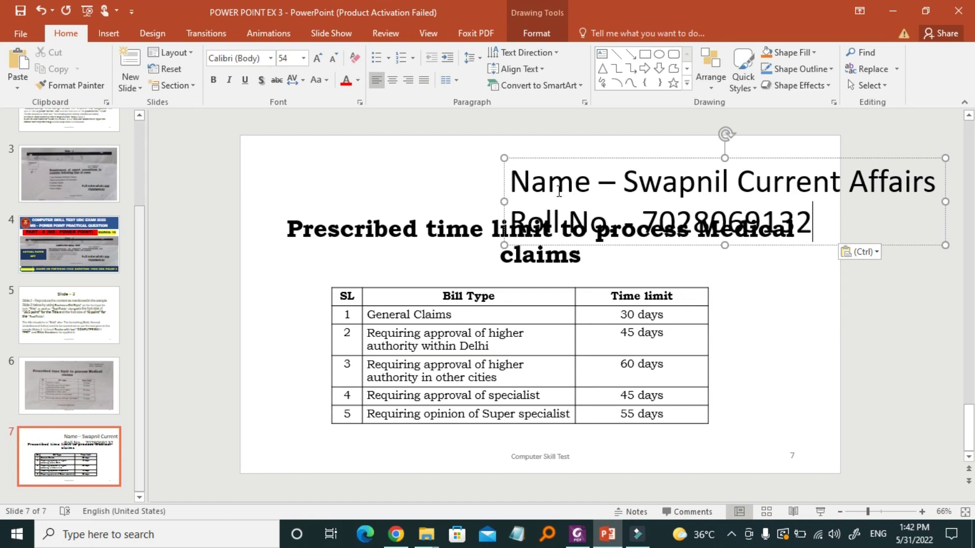
- Shrink the pasted name block to 16 pt and move it to the slide's top-right corner
key("ctrl+a")
left_click(333, 59)
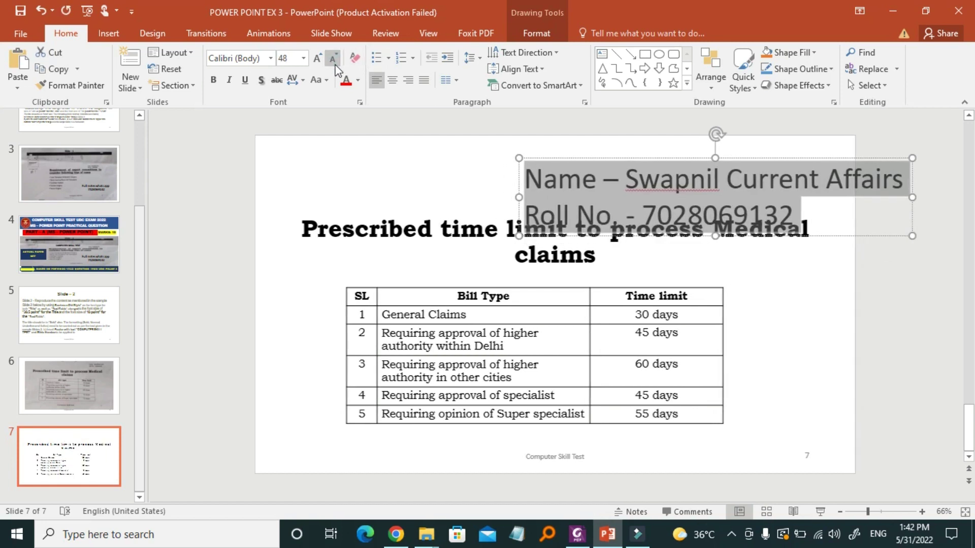
left_click(333, 60)
left_click(332, 60)
left_click(333, 60)
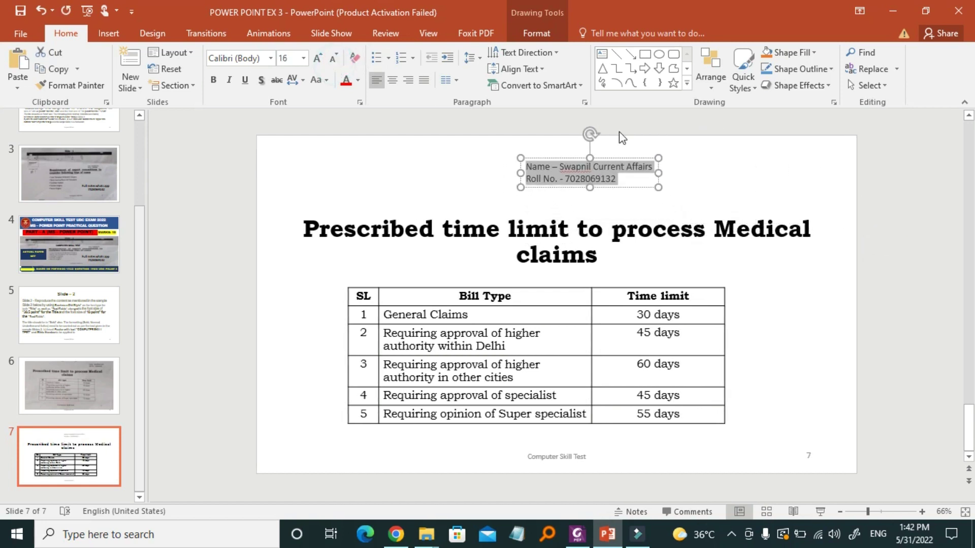
mouse_move(603, 187)
left_mouse_down()
mouse_move(788, 184)
mouse_move(788, 197)
left_mouse_up()
left_click(919, 245)
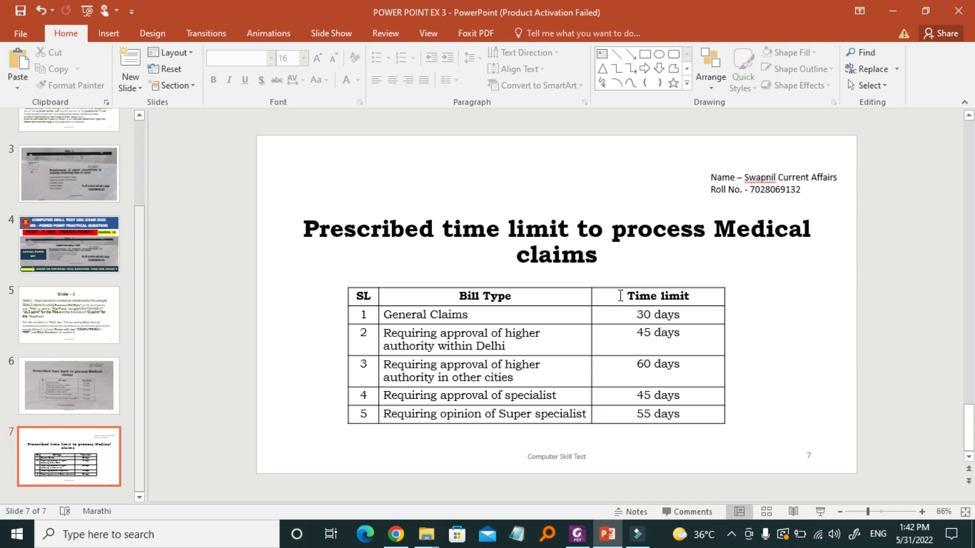
- Fill the table's Time limit column light blue
left_click_drag(620, 295, 669, 414)
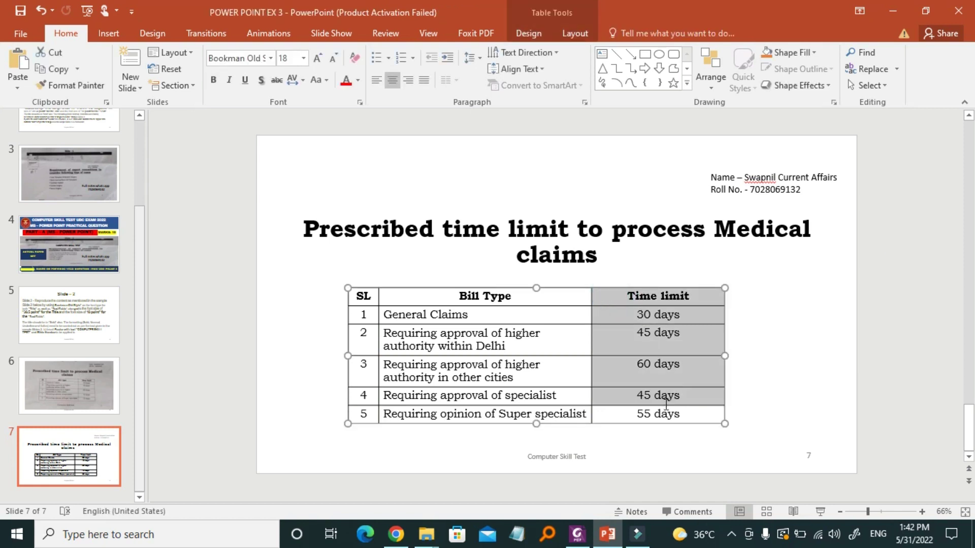
key("ctrl+z")
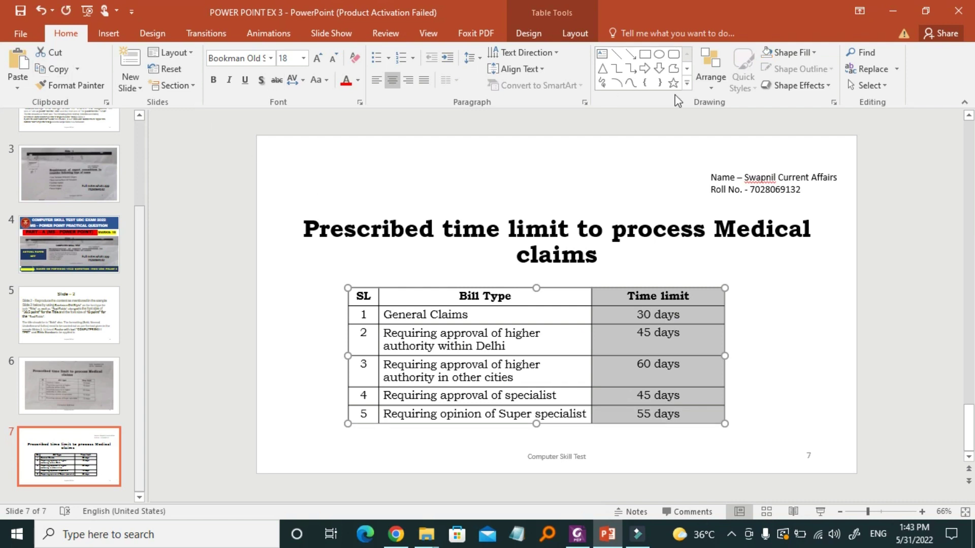
left_click(812, 53)
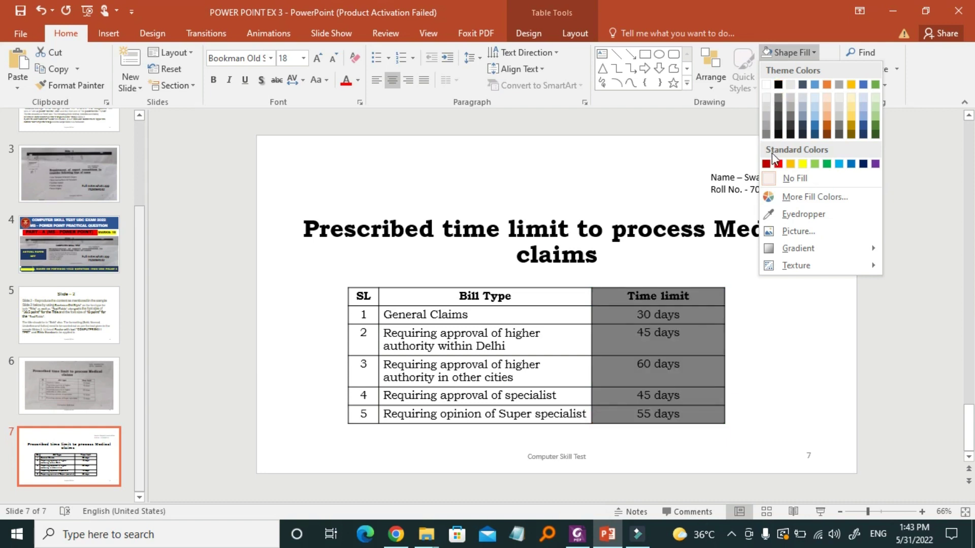
left_click(814, 96)
- Fill the Bill Type column yellow
left_click(450, 296)
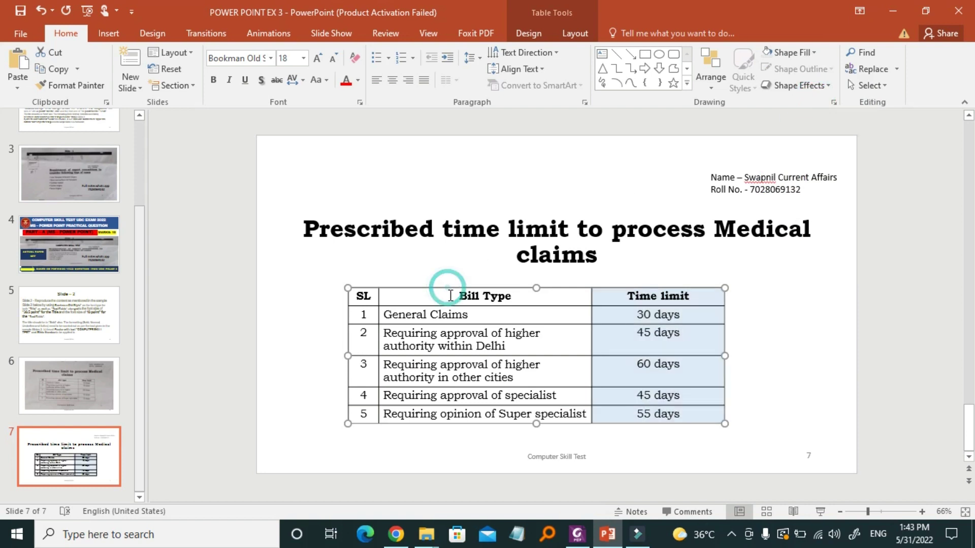
left_click_drag(449, 296, 547, 409)
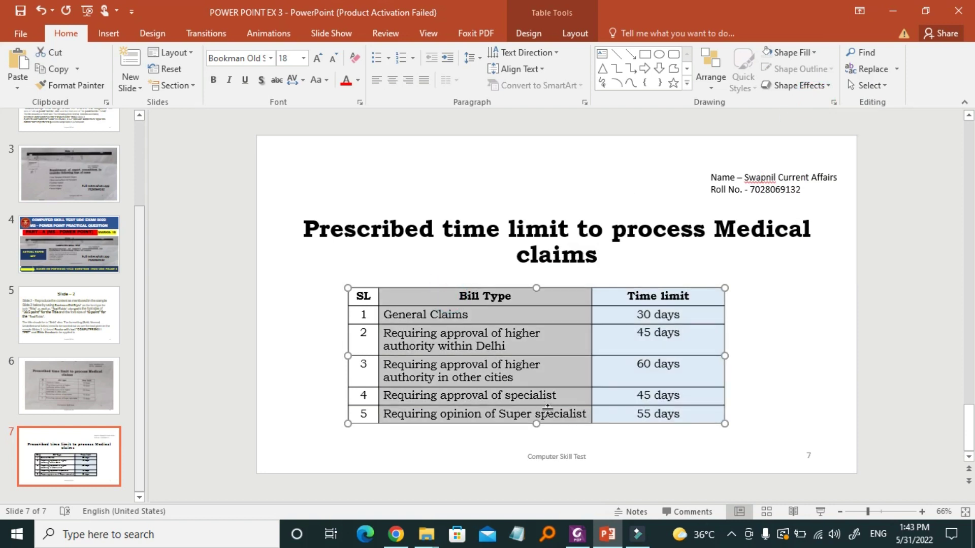
left_click(795, 54)
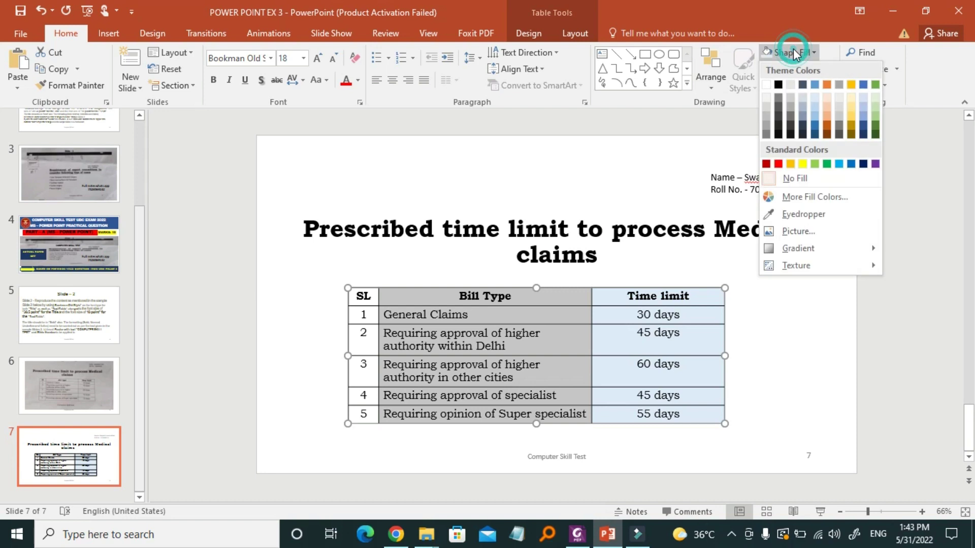
left_click(801, 165)
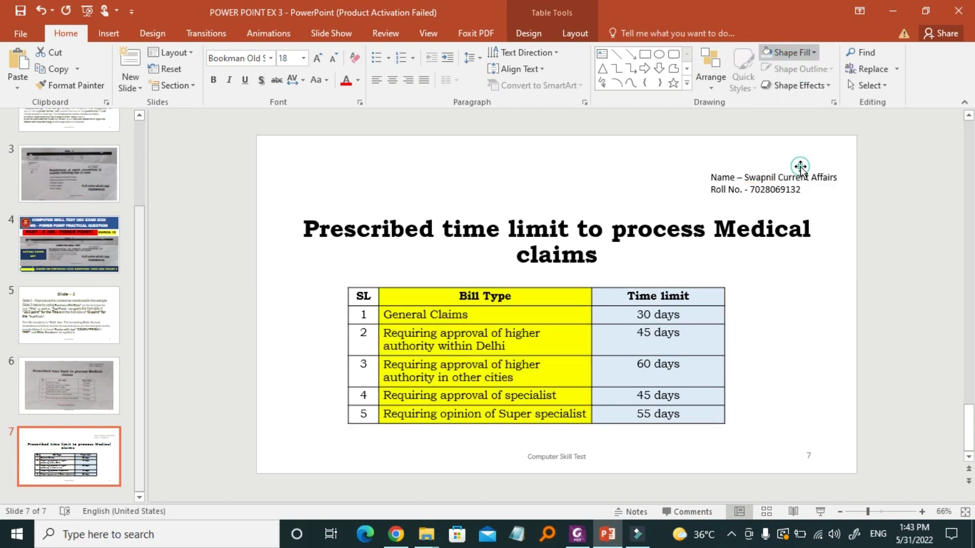
- Fill the SL column green
left_click_drag(358, 300, 369, 439)
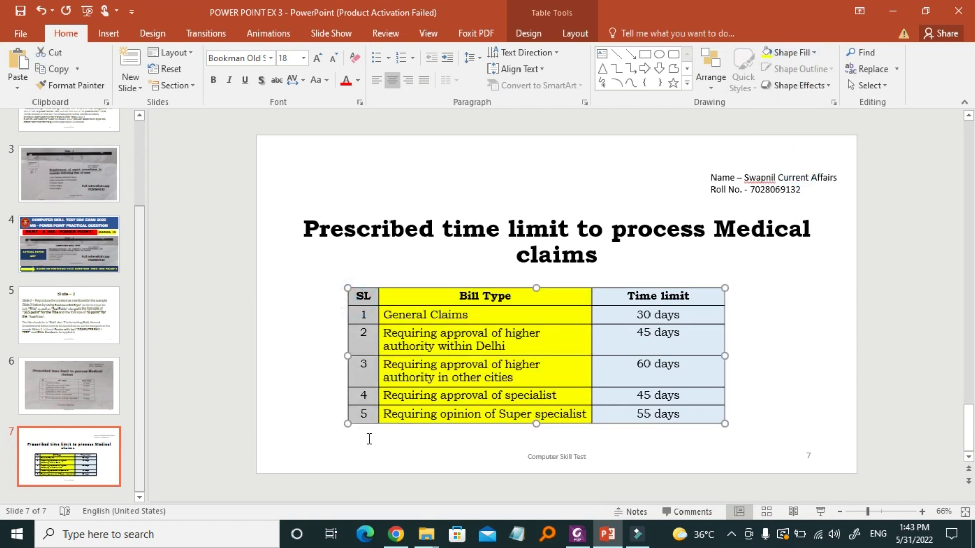
left_click(799, 52)
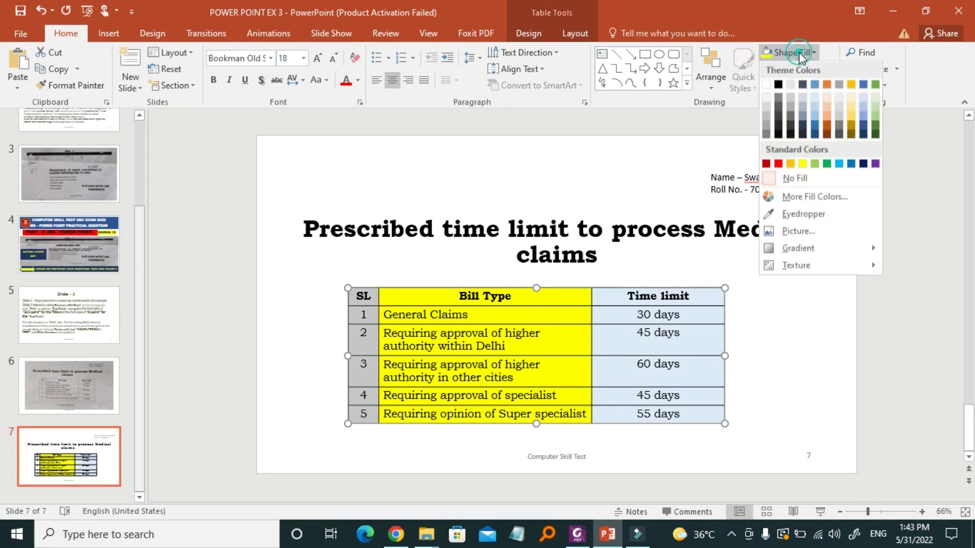
left_click(827, 164)
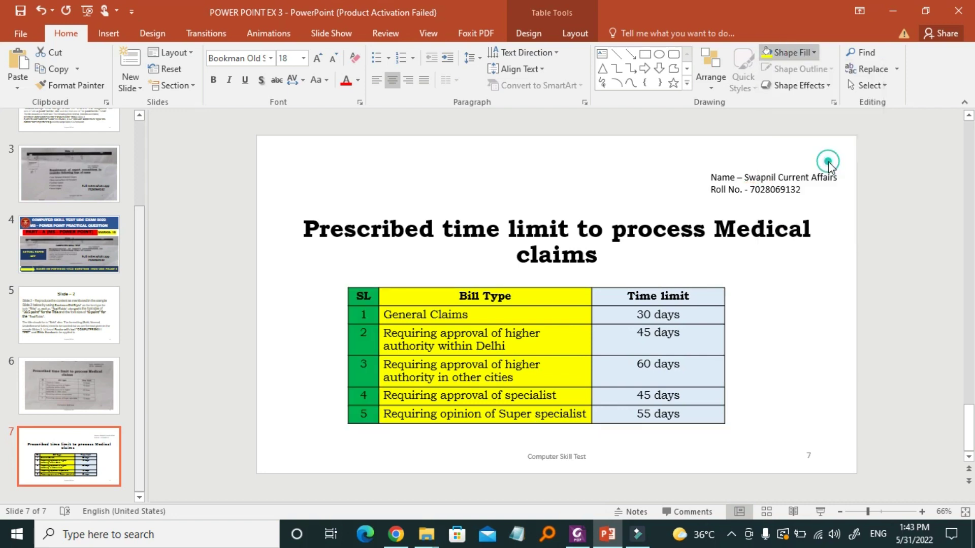
left_click(116, 35)
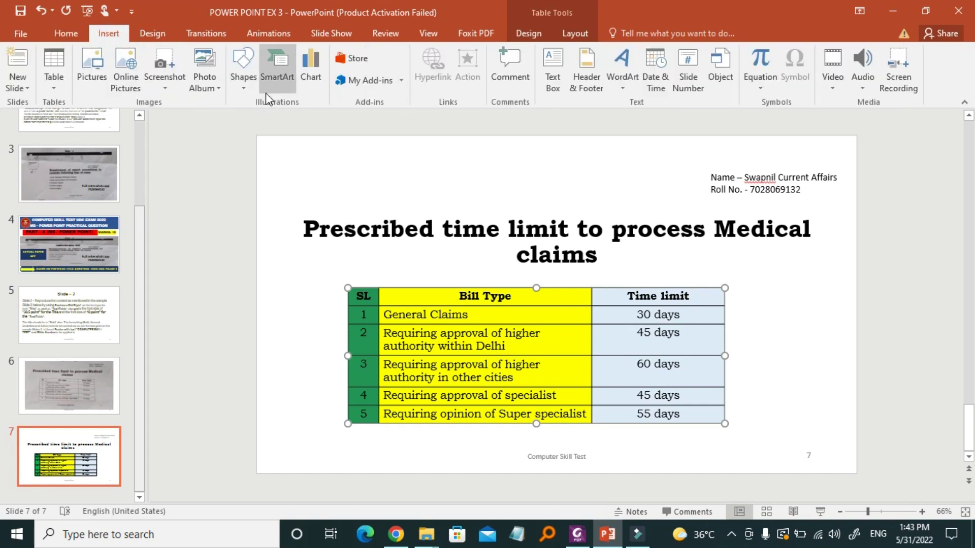
- Draw a rectangular callout shape beside the slide 7 table
left_click(242, 89)
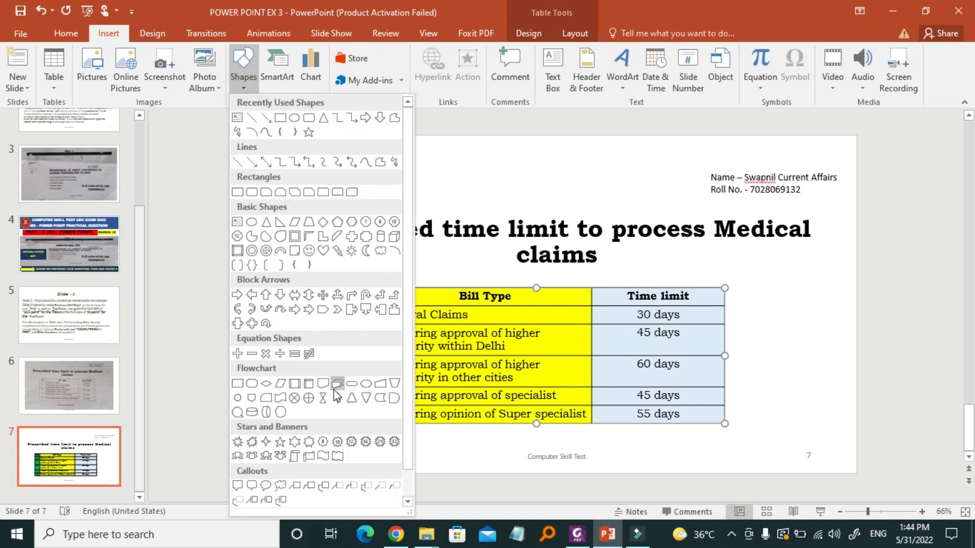
scroll(335, 391, "down", 1)
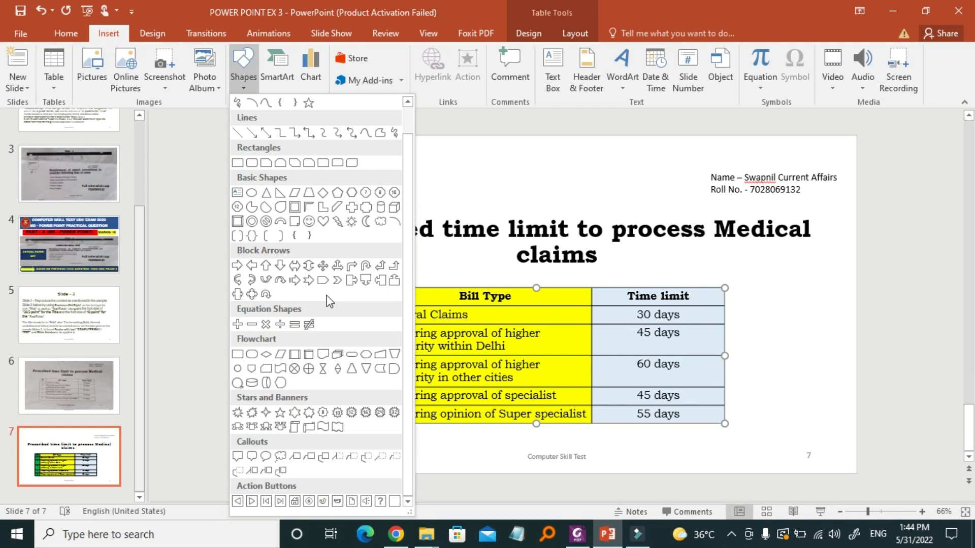
left_click(237, 456)
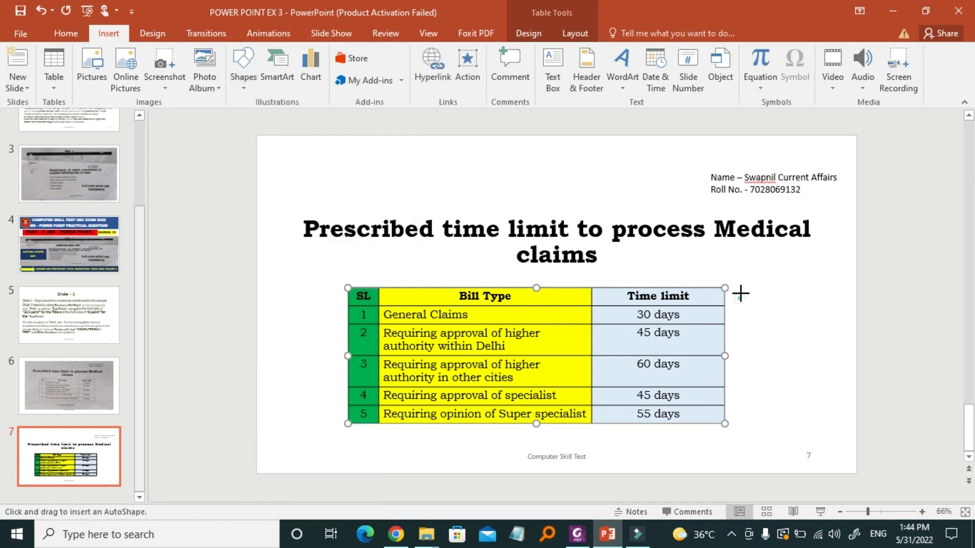
left_click_drag(740, 293, 833, 217)
left_click_drag(813, 284, 805, 337)
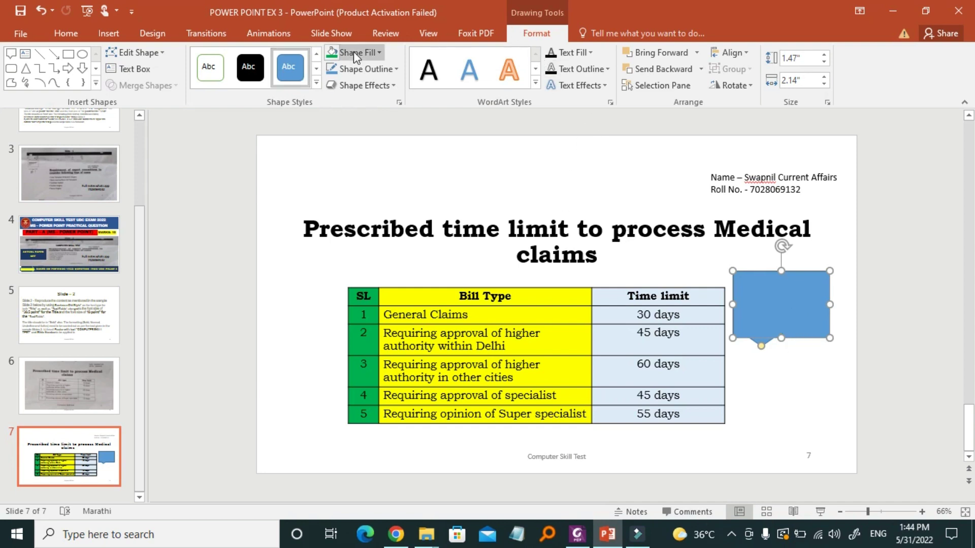
- Fill the callout dark slate and give it a yellow outline
left_click(368, 57)
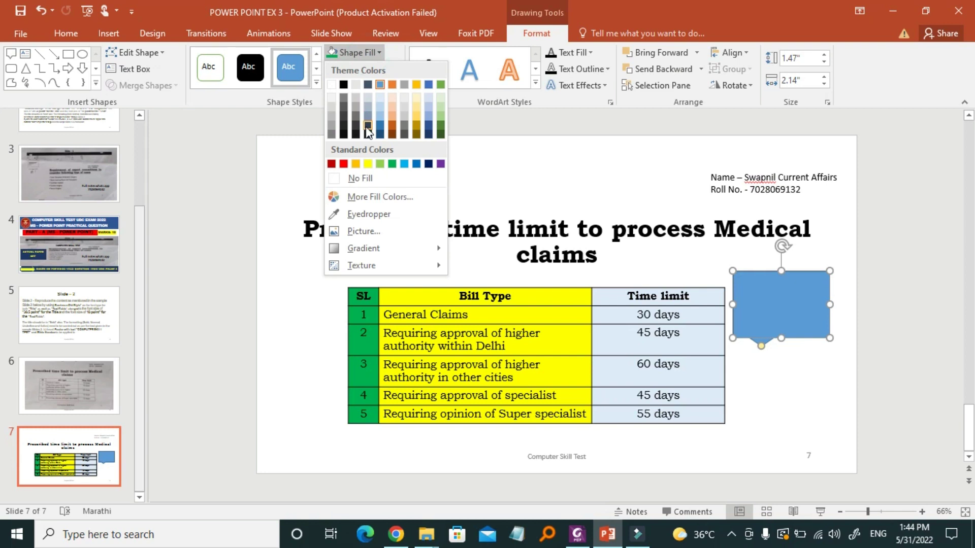
left_click(367, 127)
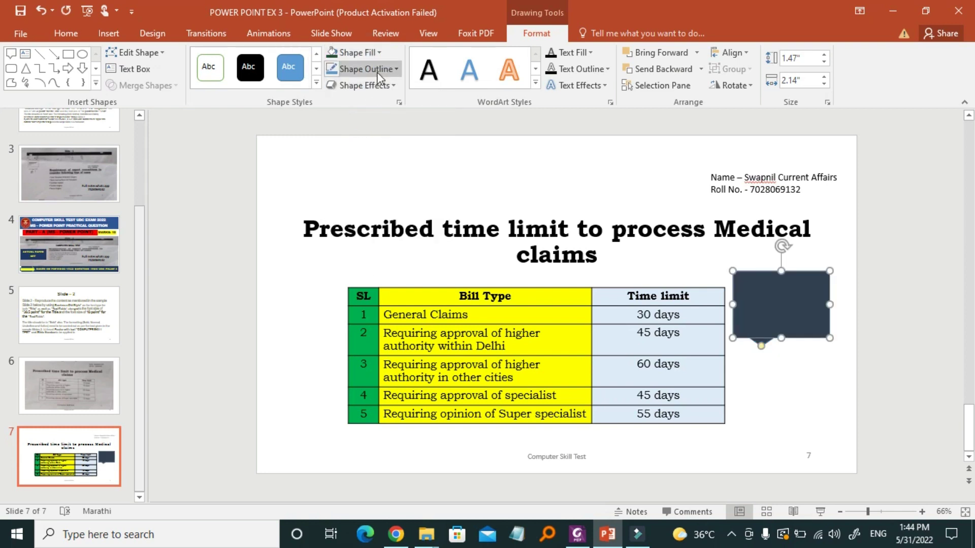
left_click(362, 69)
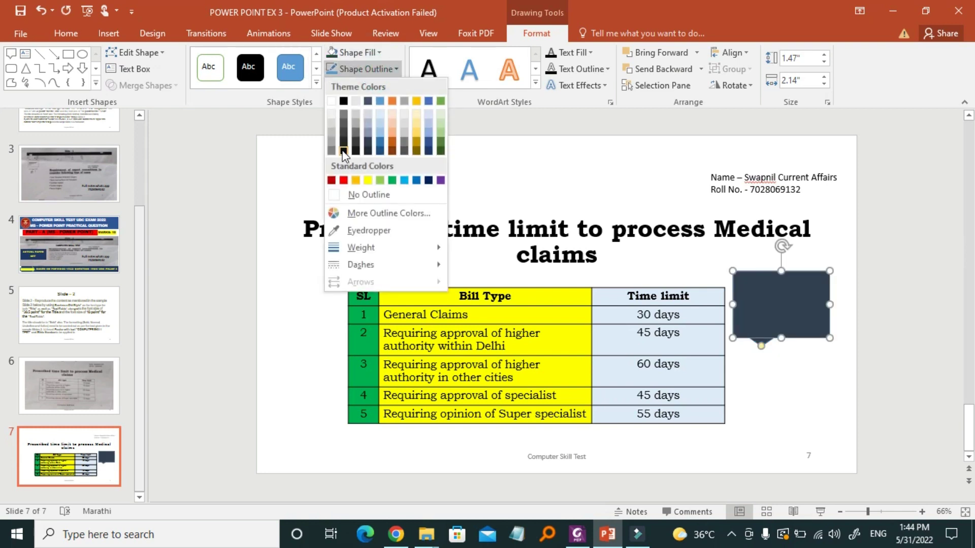
left_click(369, 180)
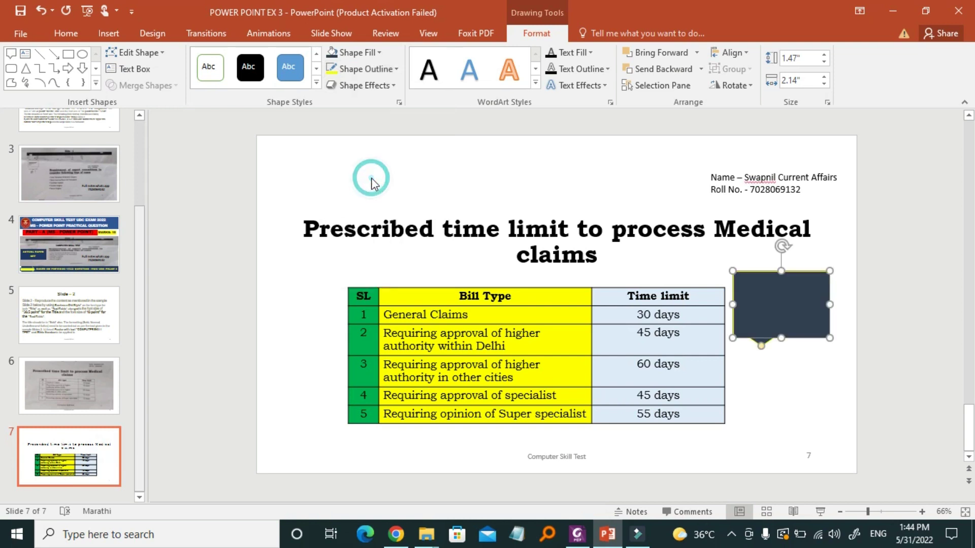
left_click(212, 219)
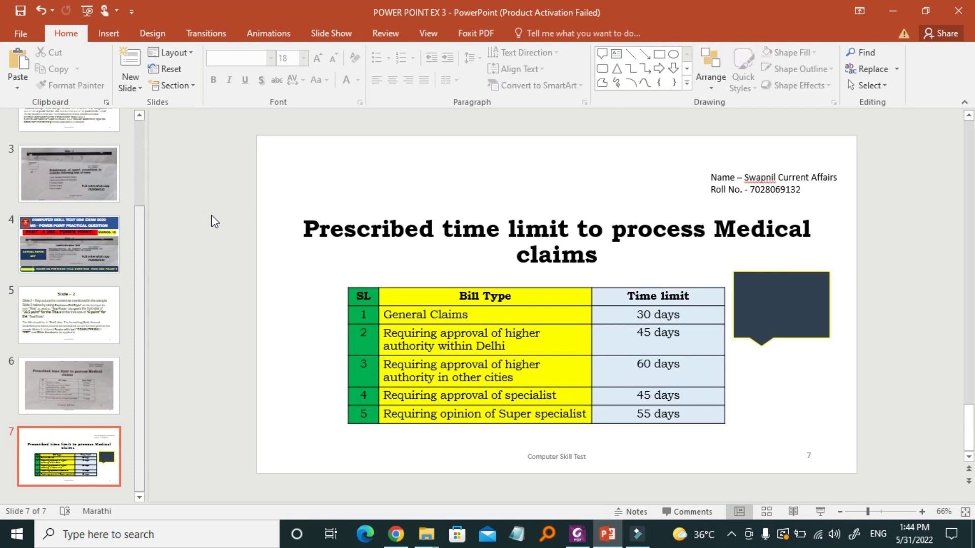
- Save the presentation
left_click(276, 36)
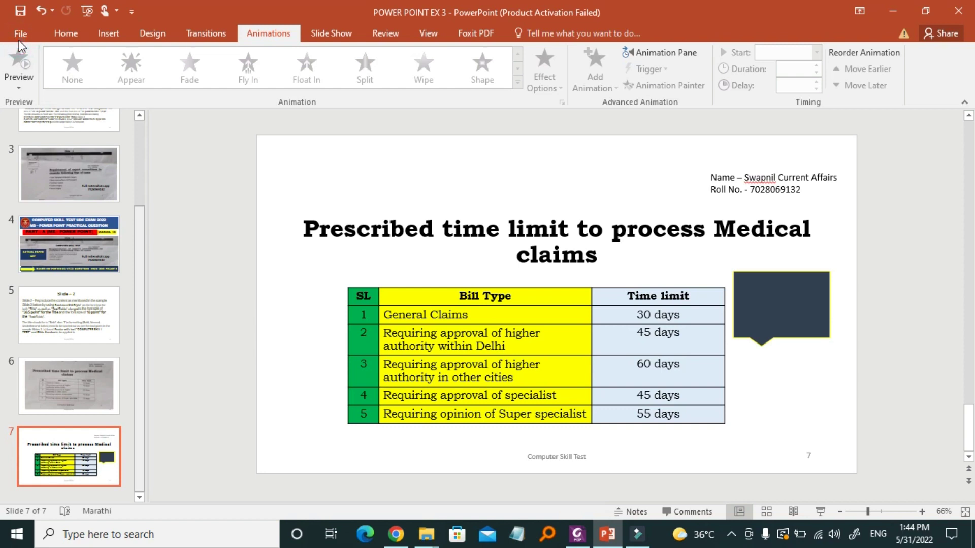
left_click(19, 40)
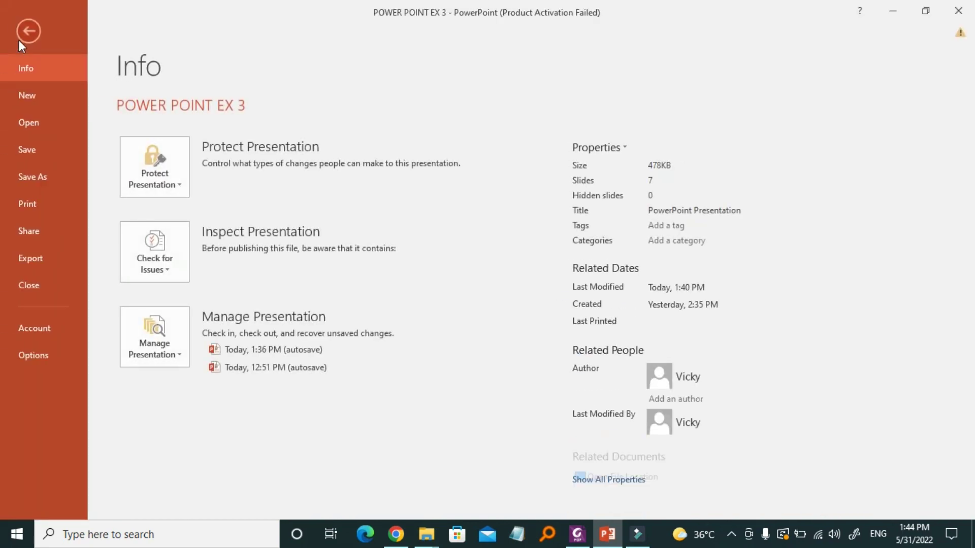
left_click(32, 148)
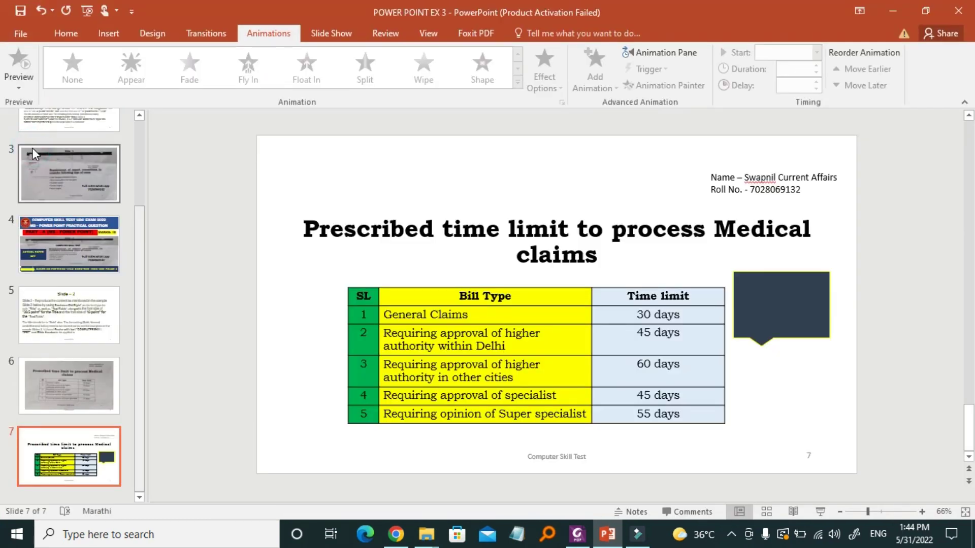
- Through Save As, create a new Desktop folder named with the student's roll details
left_click(30, 35)
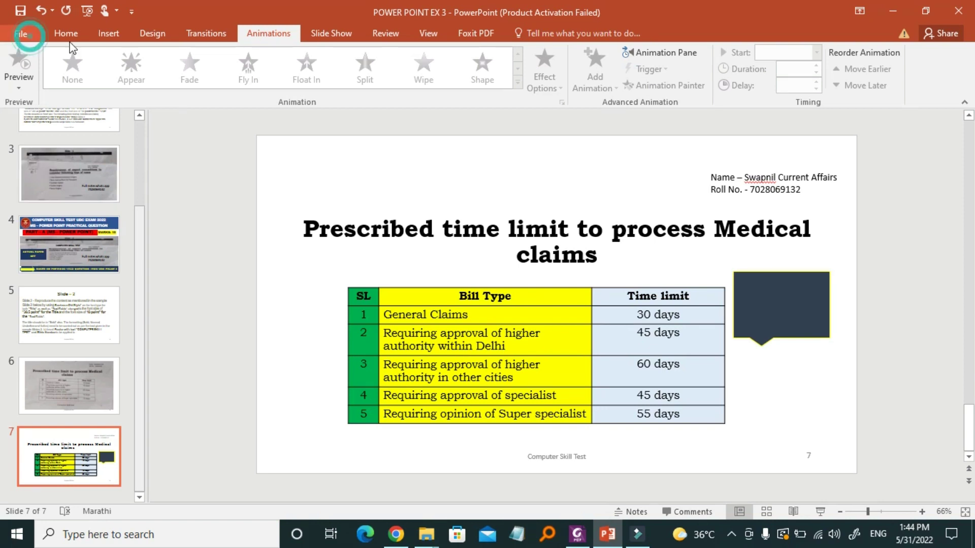
left_click(20, 35)
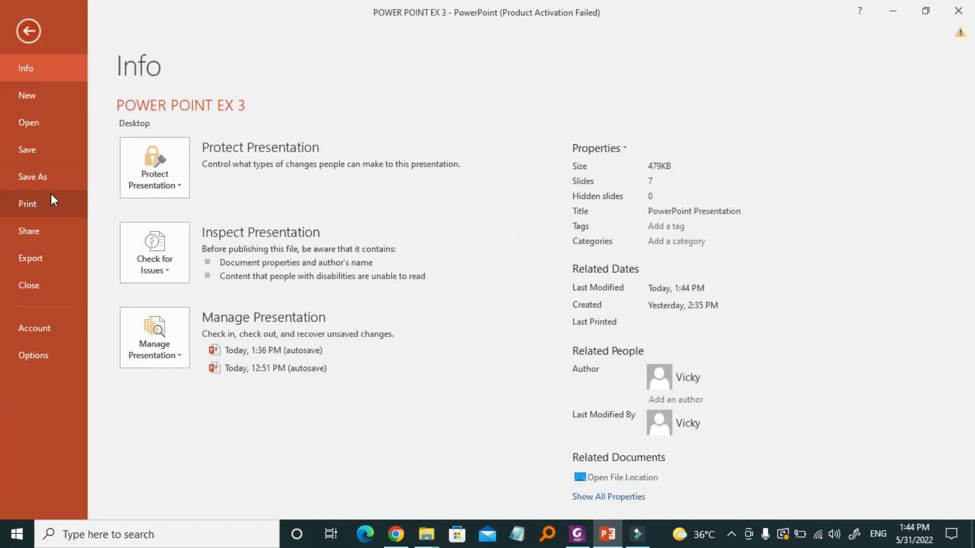
left_click(34, 179)
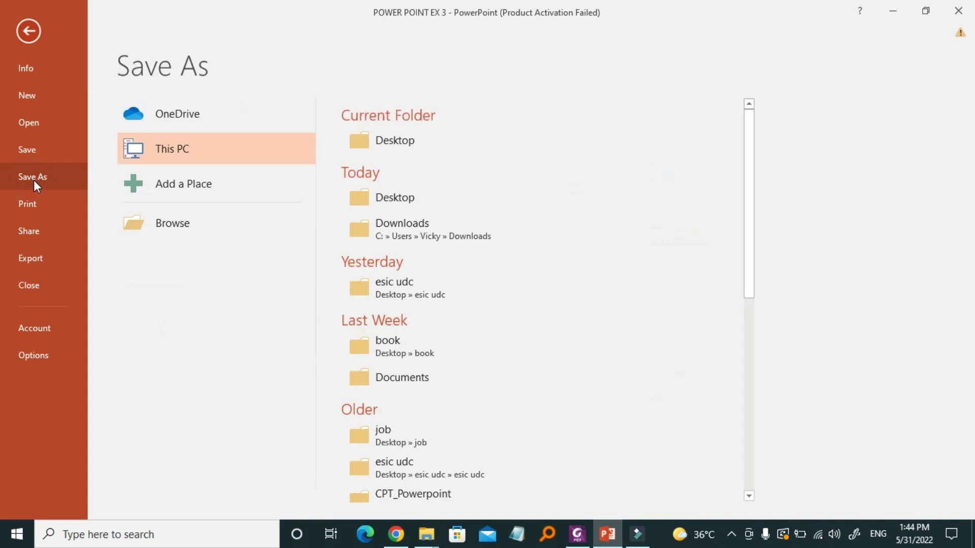
double_click(198, 160)
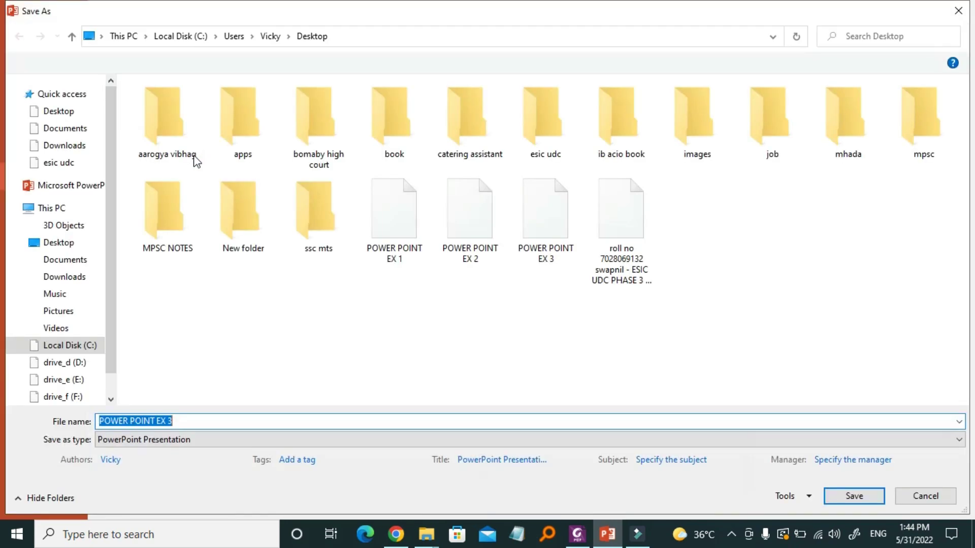
left_click(66, 246)
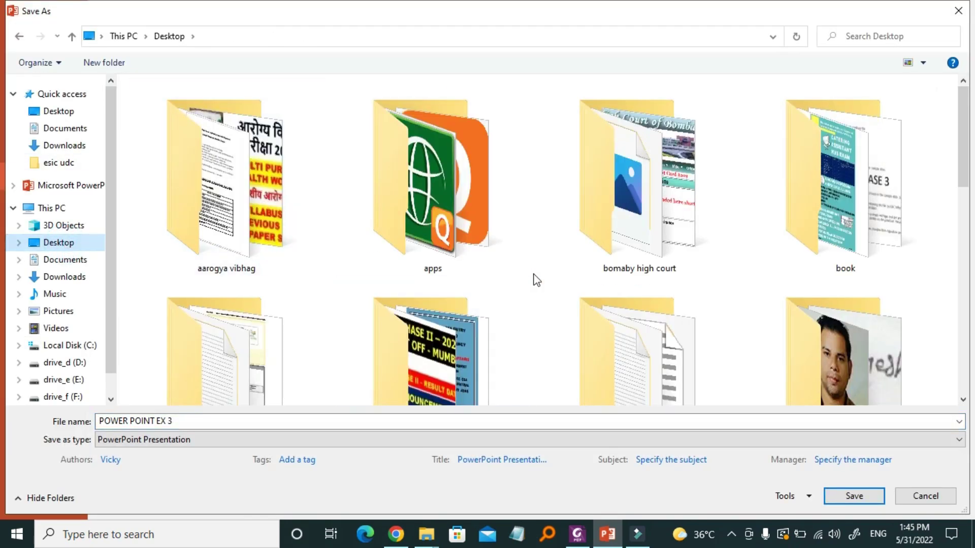
scroll(533, 279, "down", 5)
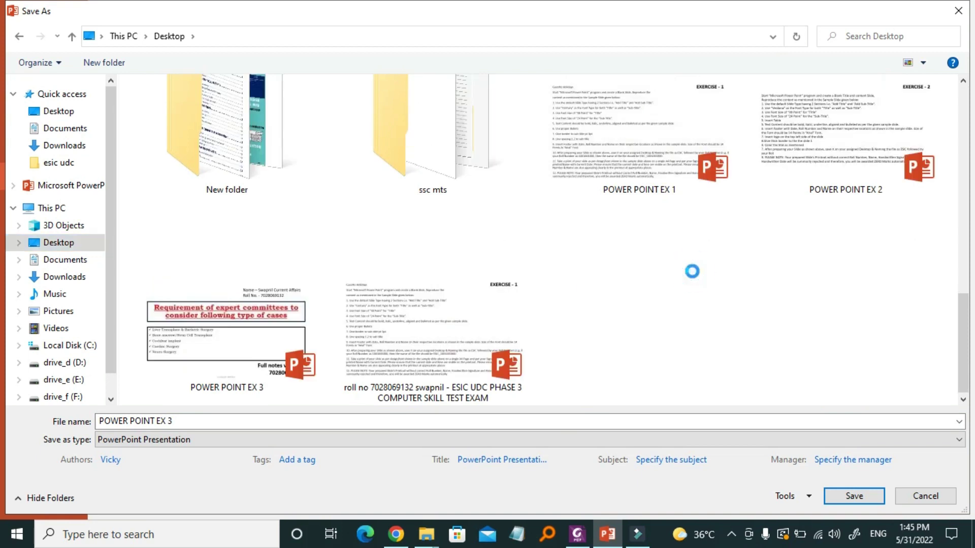
right_click(695, 277)
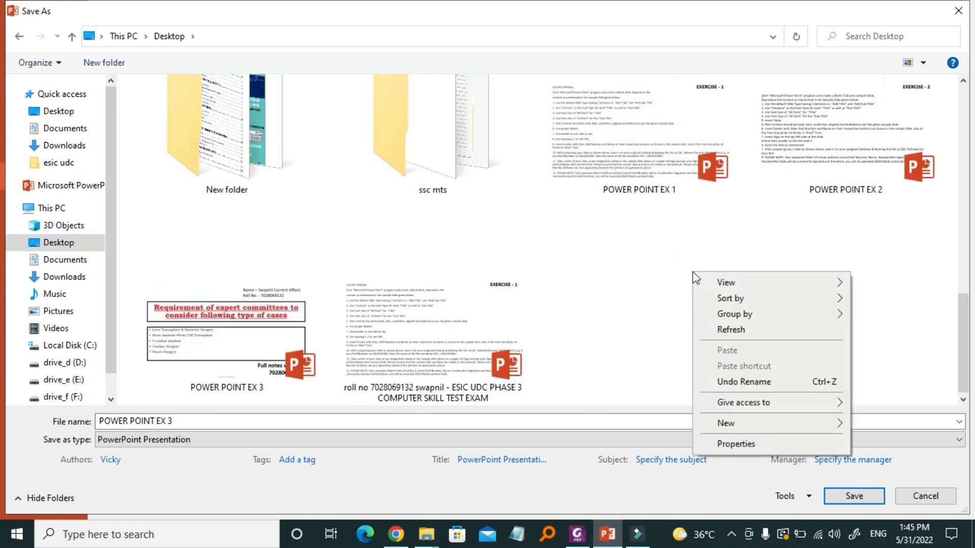
right_click(644, 266)
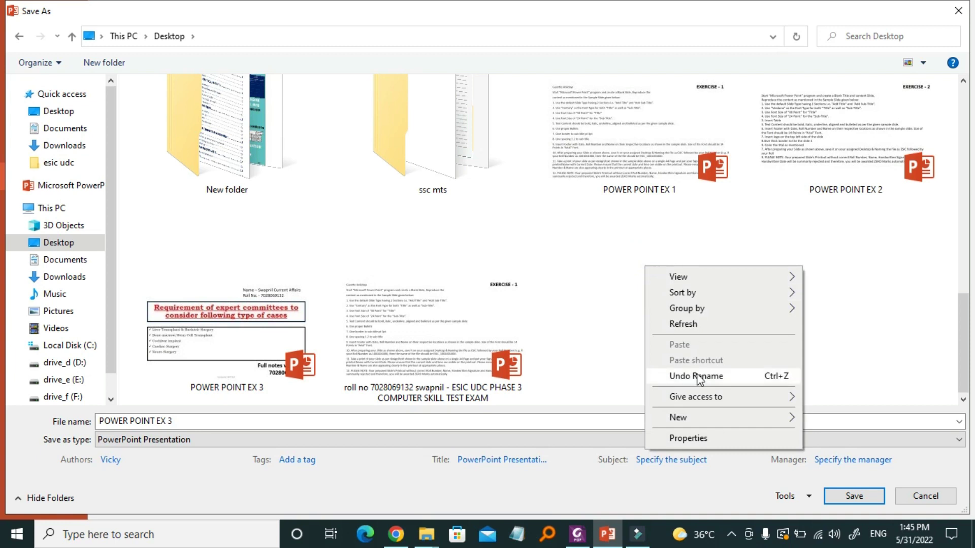
left_click(779, 419)
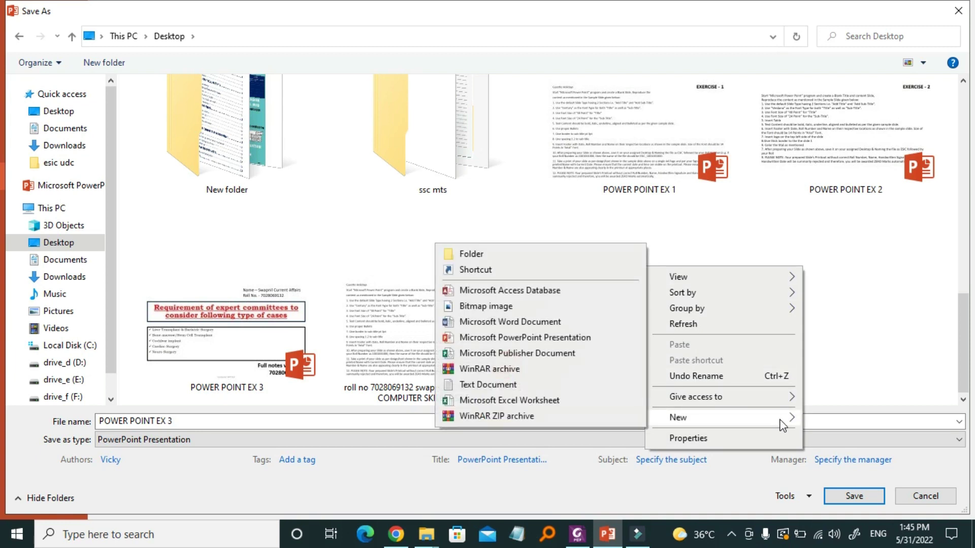
left_click(585, 257)
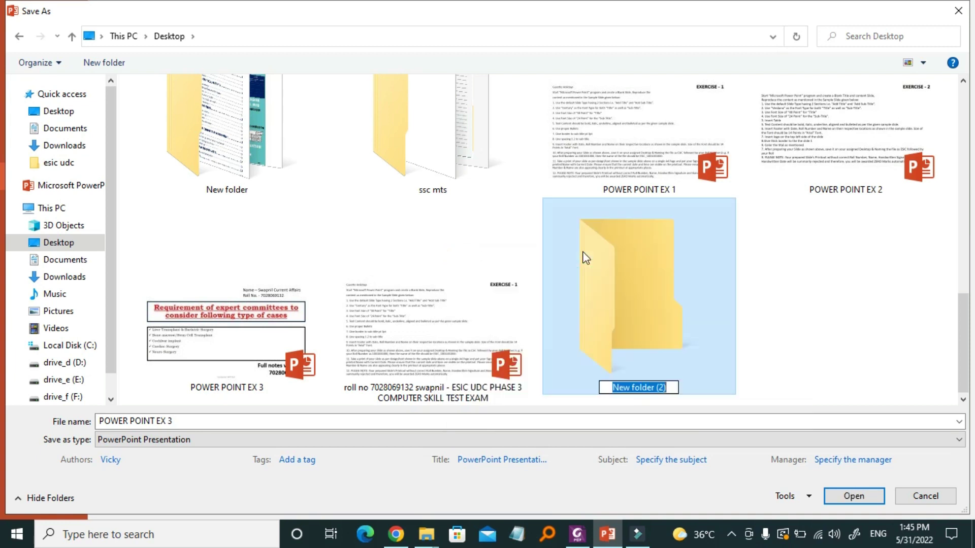
type("esic udc roll 4444554 swapnil")
key("Return")
- Save a copy inside the new folder under a new file name containing the student's roll number
double_click(668, 332)
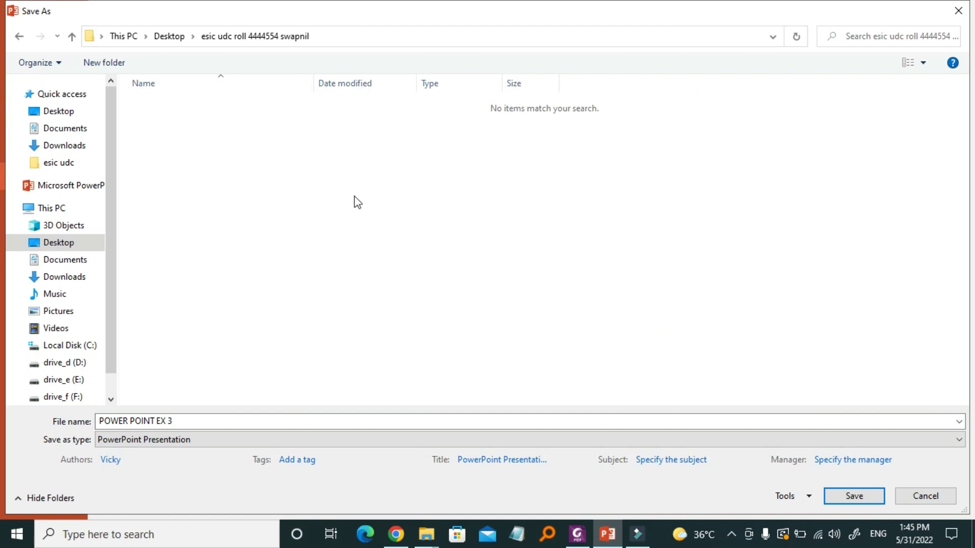
left_click(210, 427)
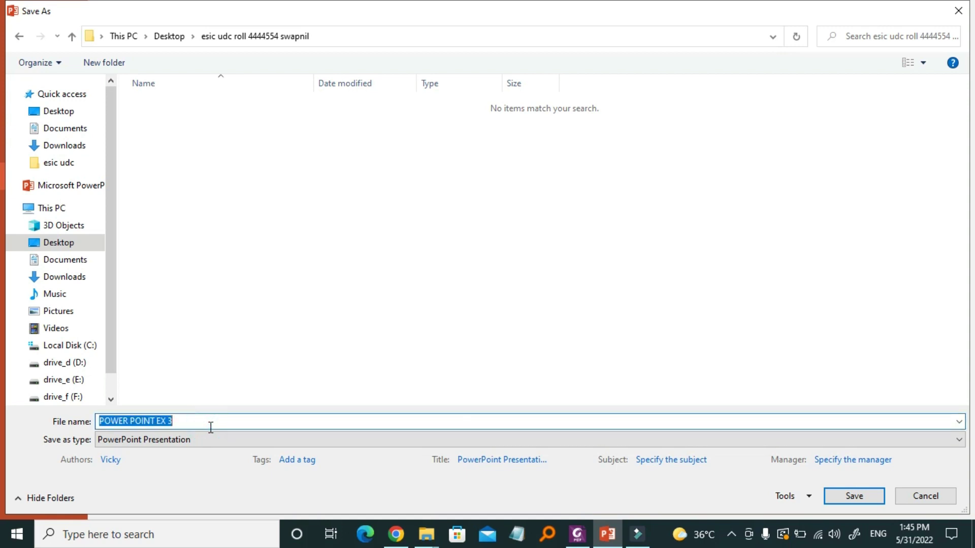
type("swapnil roll 44445")
key("Return")
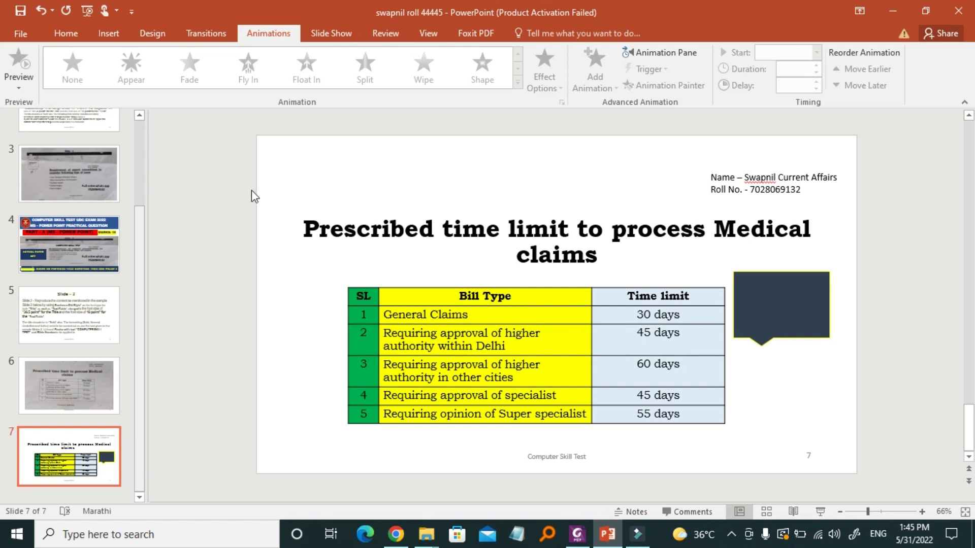
- Preview slide 7 in Print view twice, returning to the editor each time
left_click(25, 35)
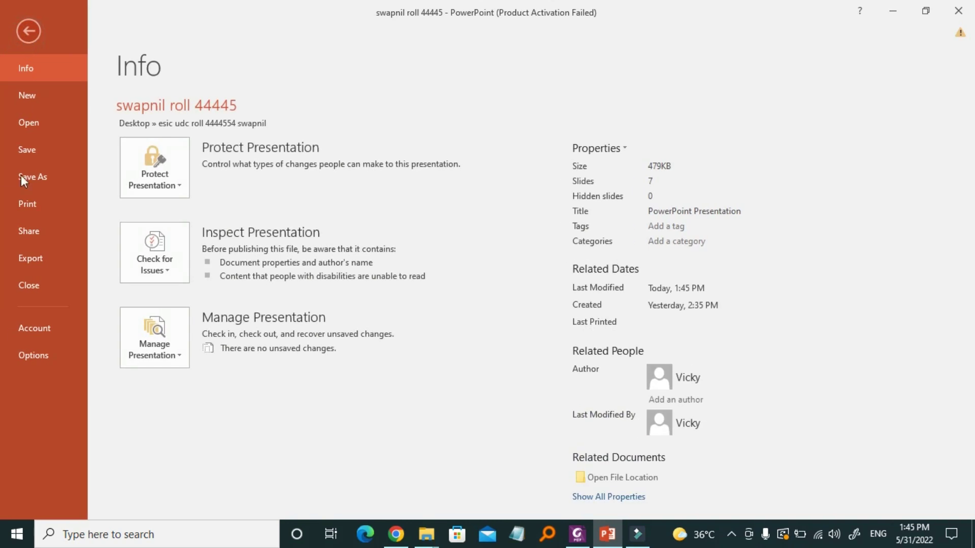
left_click(45, 204)
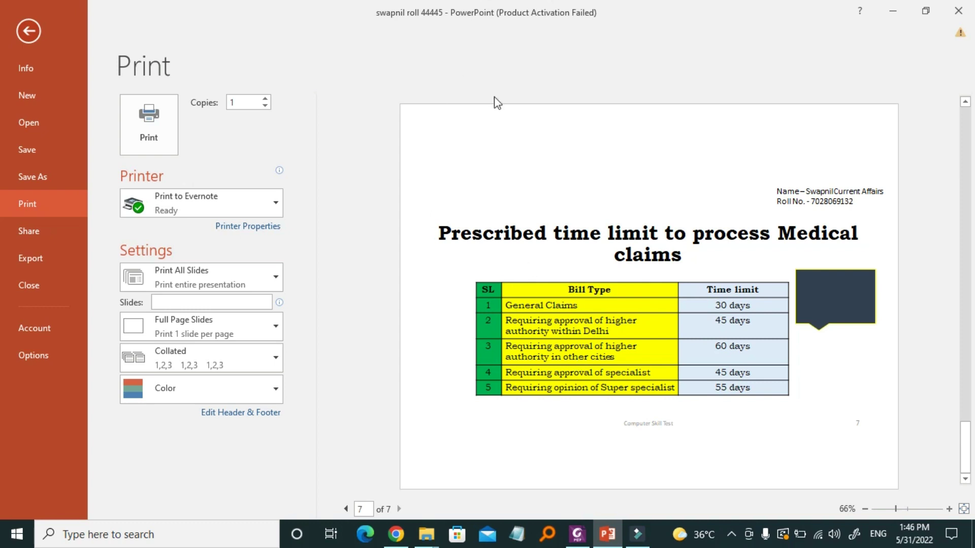
left_click(20, 40)
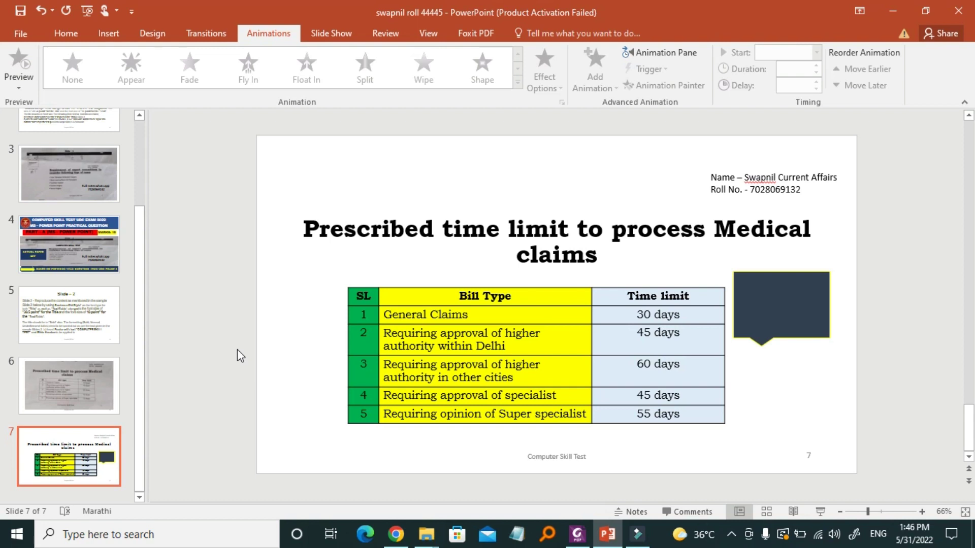
key("ctrl+p")
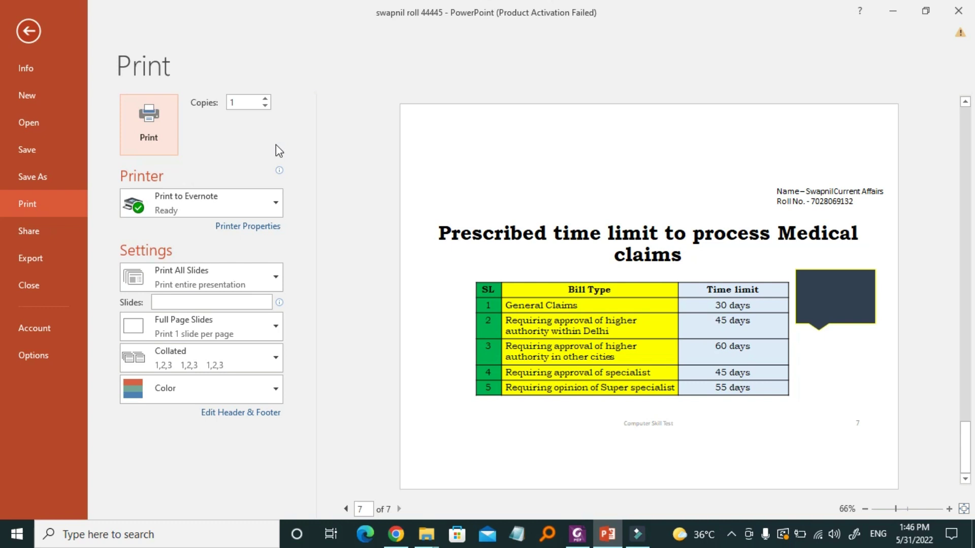
left_click(28, 32)
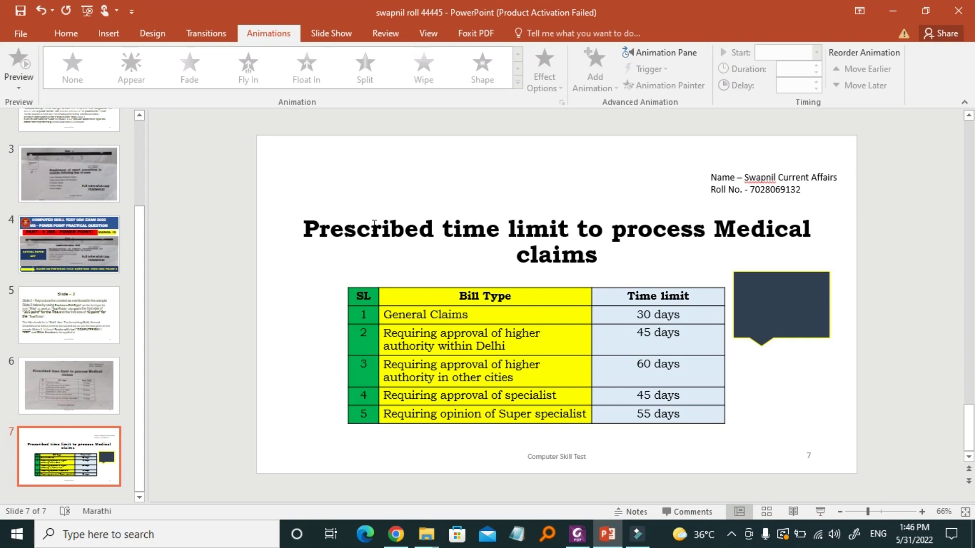
- Switch to the ebook in Foxit PhantomPDF and show page 7
left_click(577, 535)
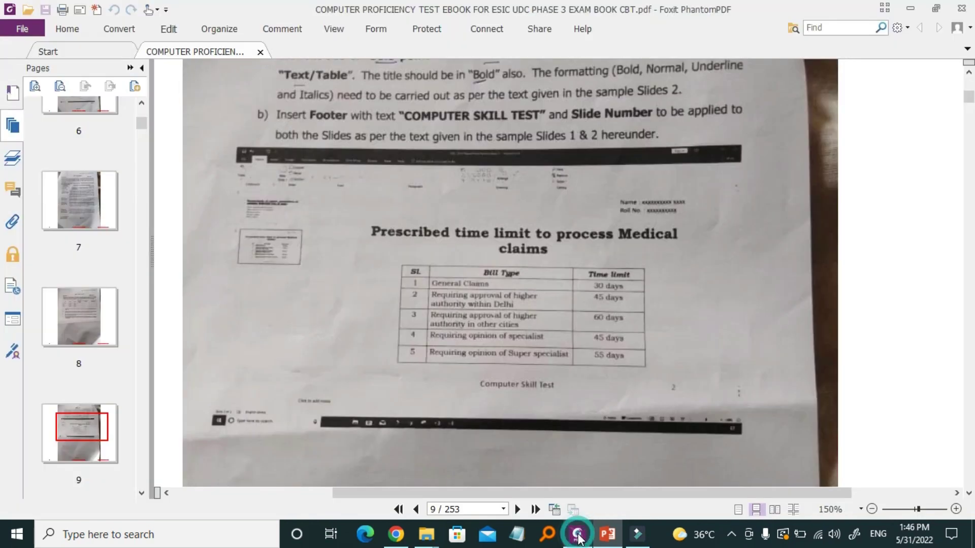
left_click(93, 202)
scroll(93, 202, "up", 5)
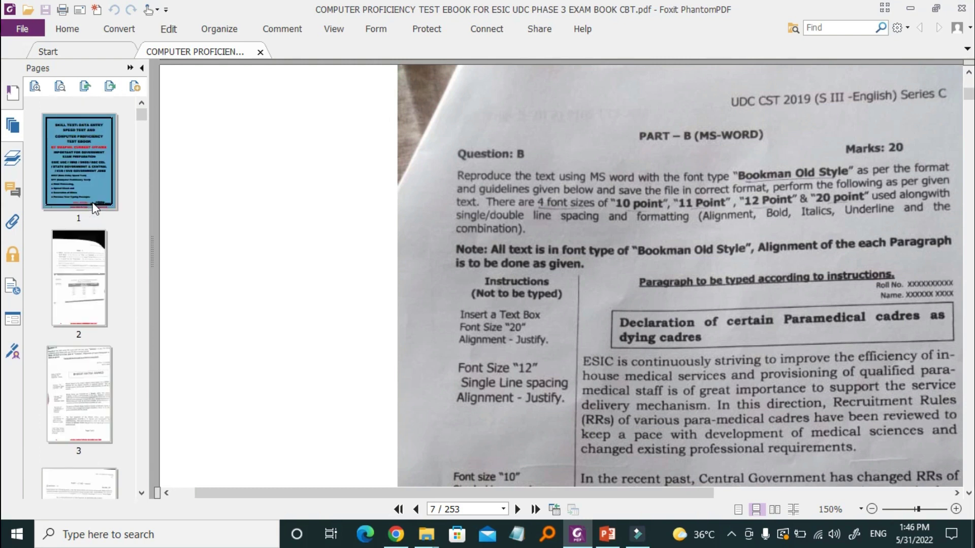